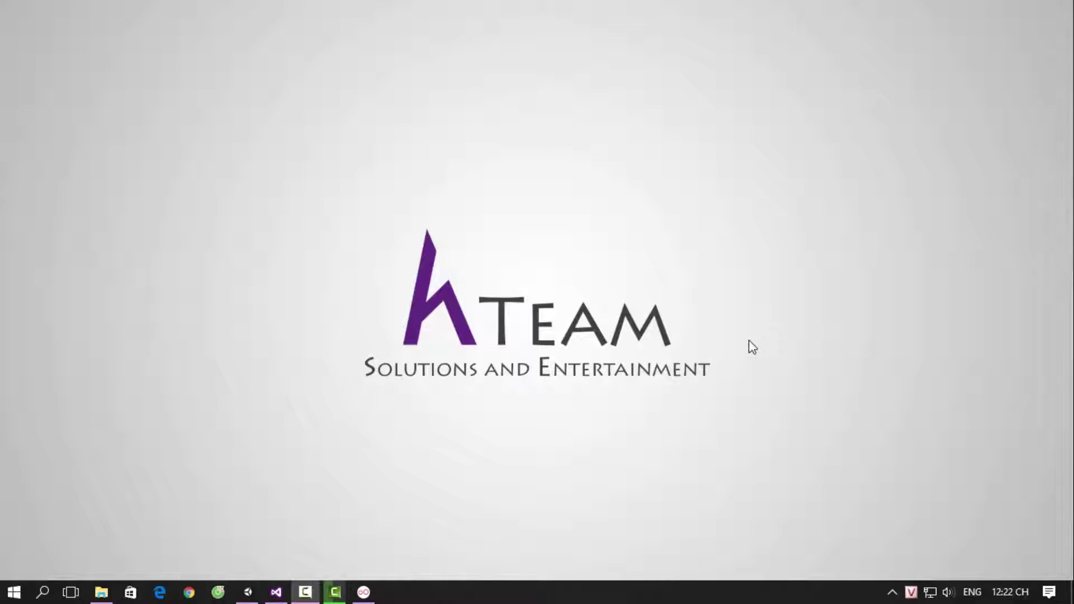
# Step: Set the Windows standalone build architecture to x86_64 in Build Settings
pyautogui.rightClick(496, 132)
pyautogui.click(523, 176)
pyautogui.click(248, 593)
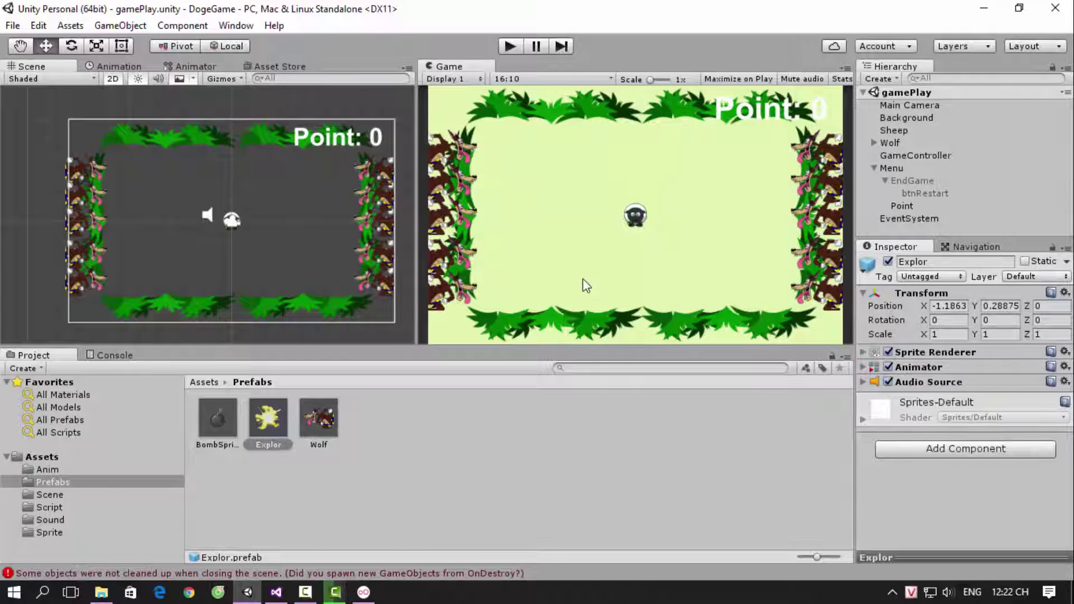
pyautogui.click(20, 26)
pyautogui.click(79, 181)
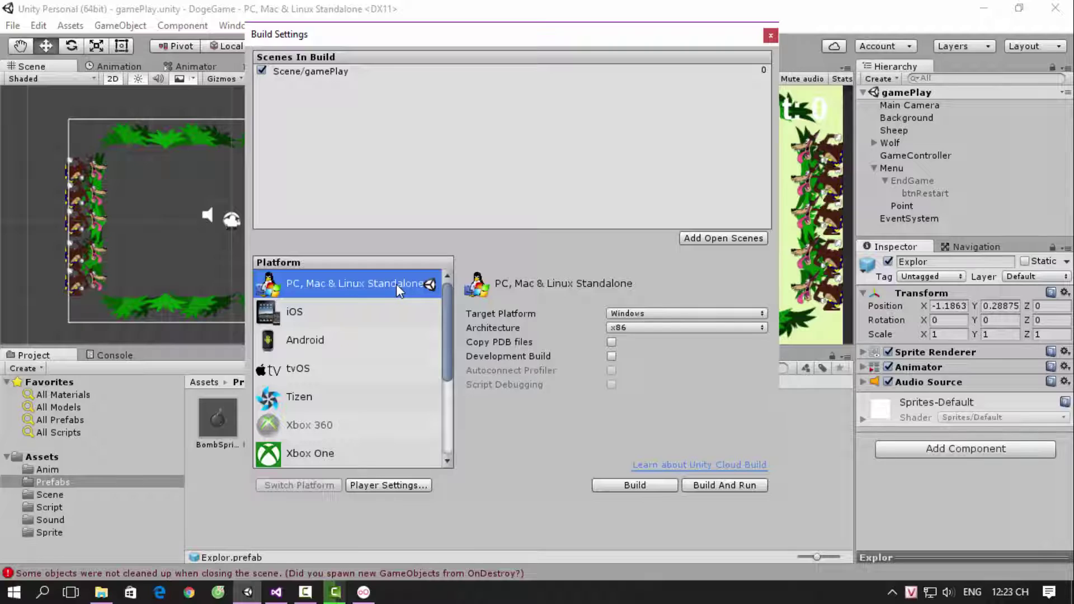
pyautogui.click(643, 326)
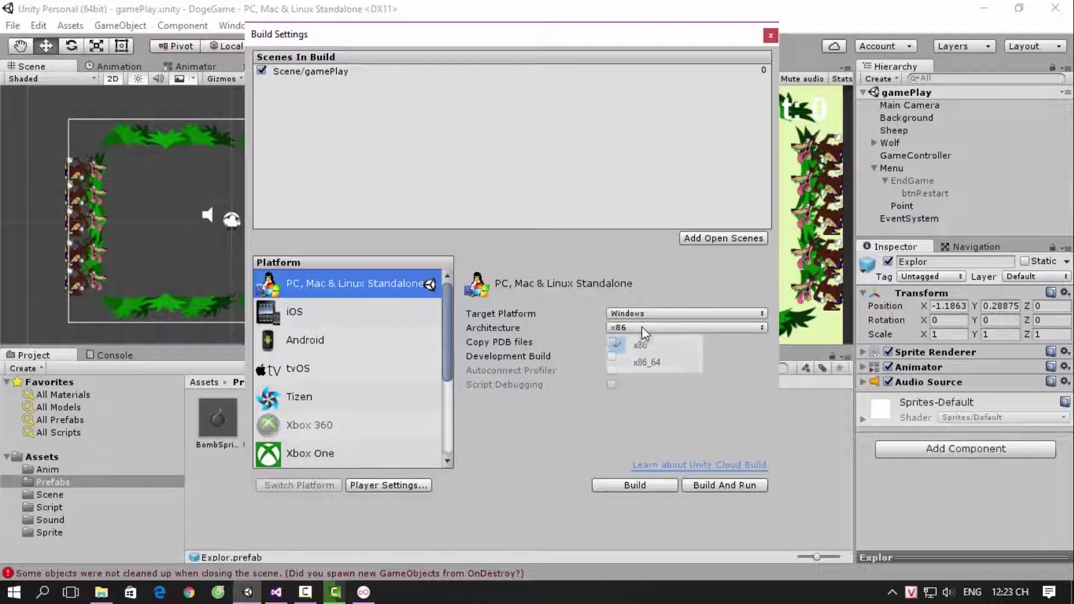
pyautogui.click(661, 362)
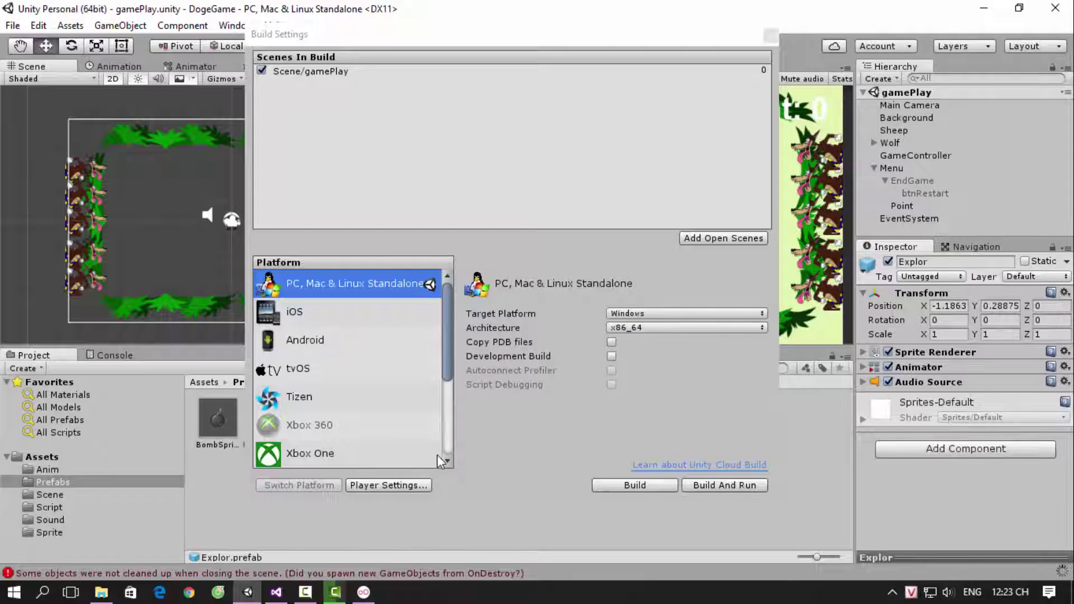
# Step: Change the Player Settings company name from DefaultCompany to Kteam
pyautogui.click(414, 486)
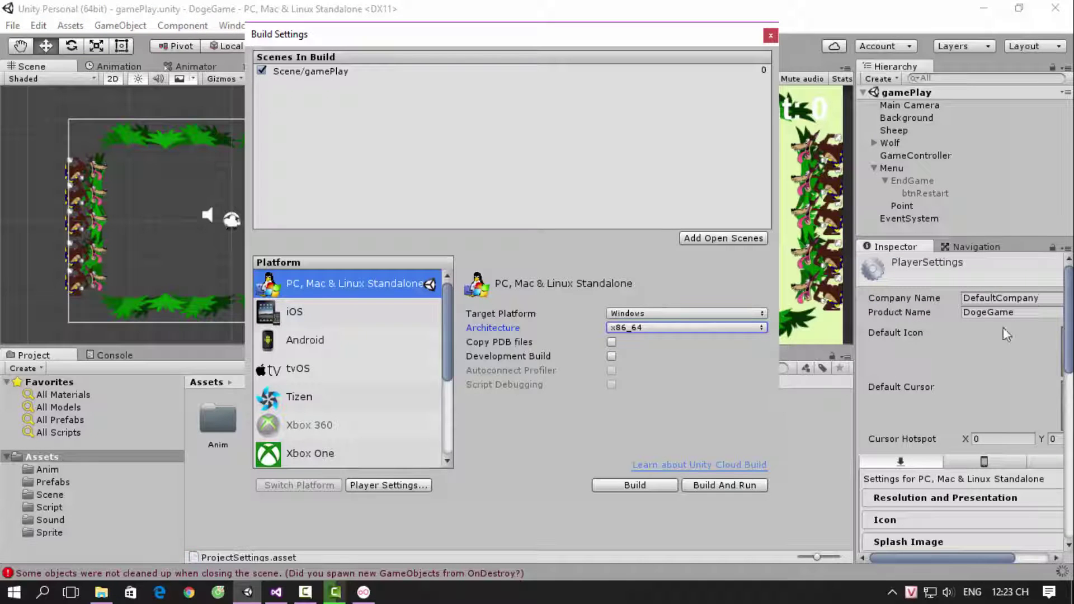
pyautogui.click(1034, 298)
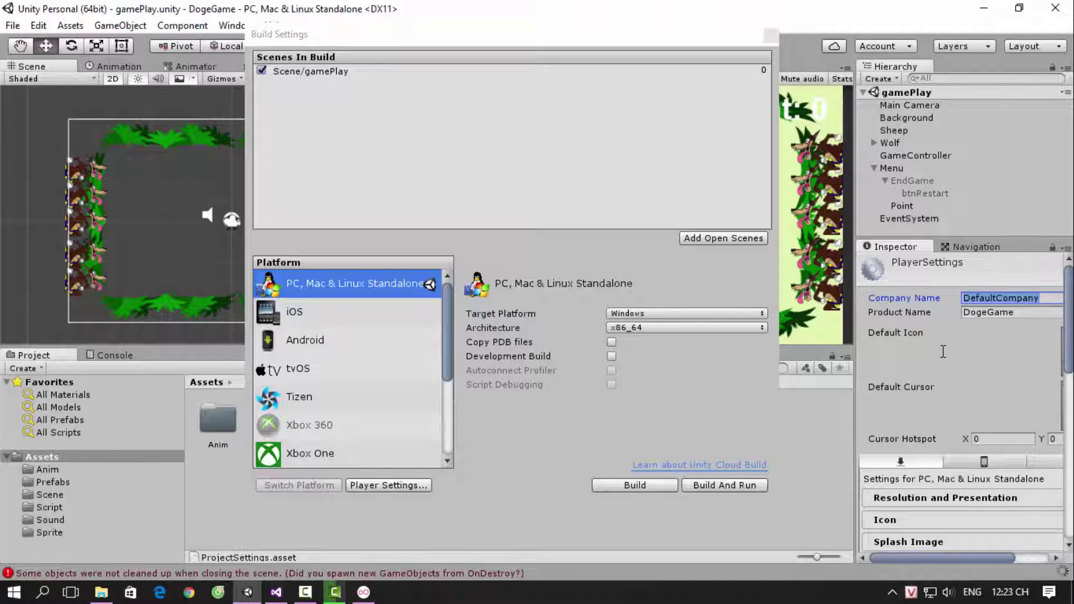
pyautogui.click(1019, 299)
pyautogui.press('Home')
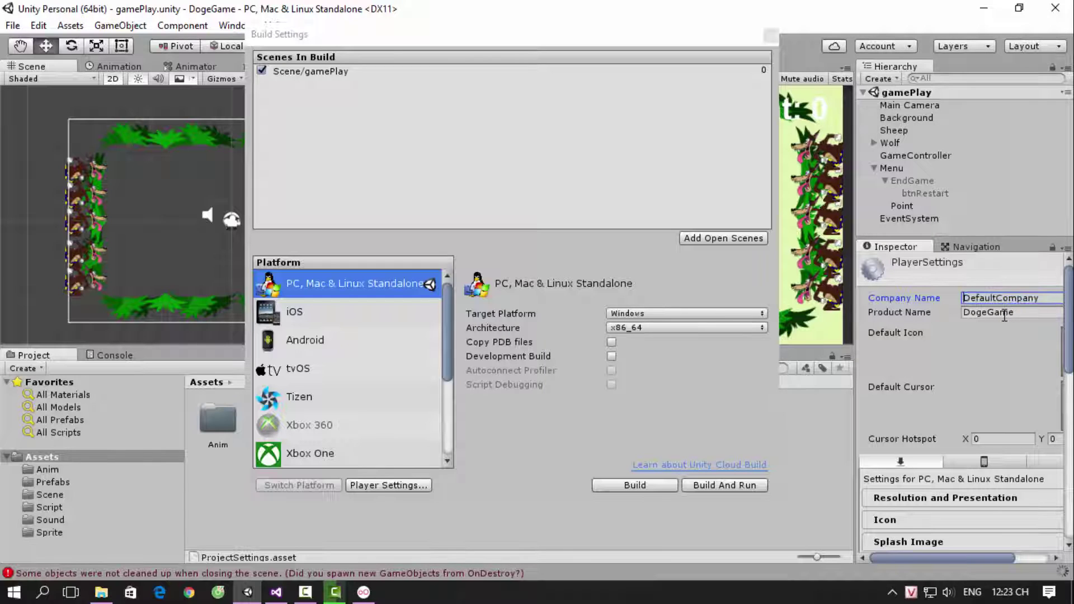
pyautogui.write('Kteam')
pyautogui.hotkey('shift', 'End')
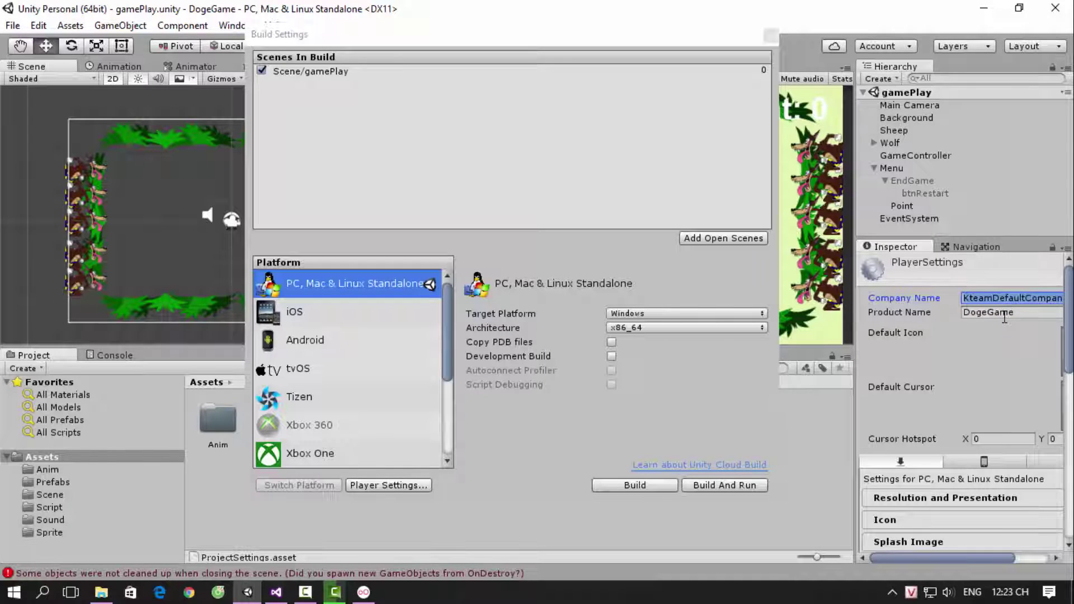
pyautogui.press('Delete')
pyautogui.press('BackSpace')
pyautogui.write('m')
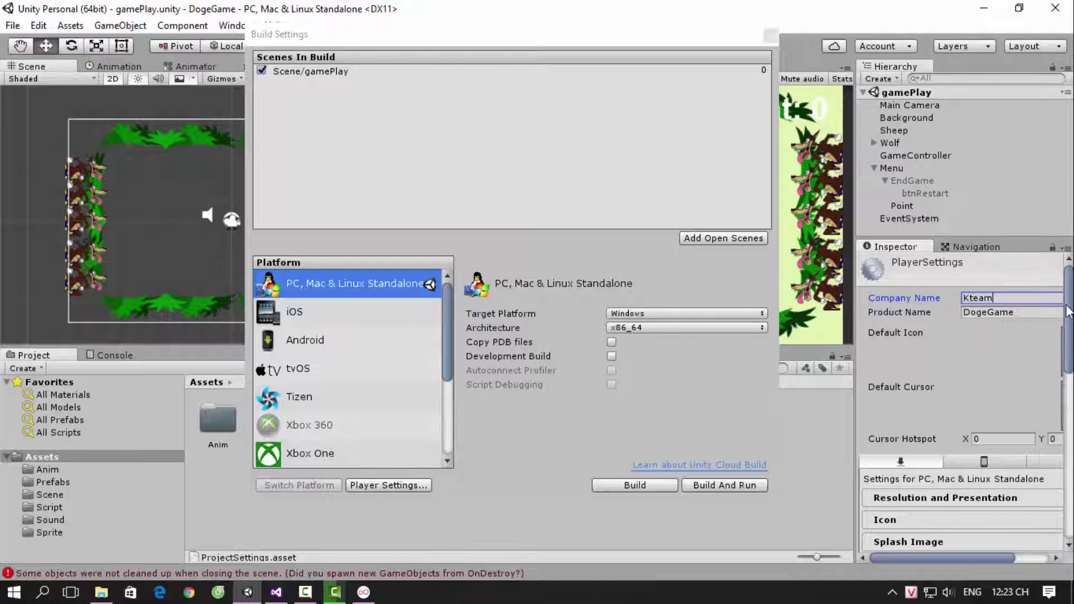
pyautogui.scroll(-3, 1066, 313)
pyautogui.moveTo(945, 558); pyautogui.dragTo(979, 558)
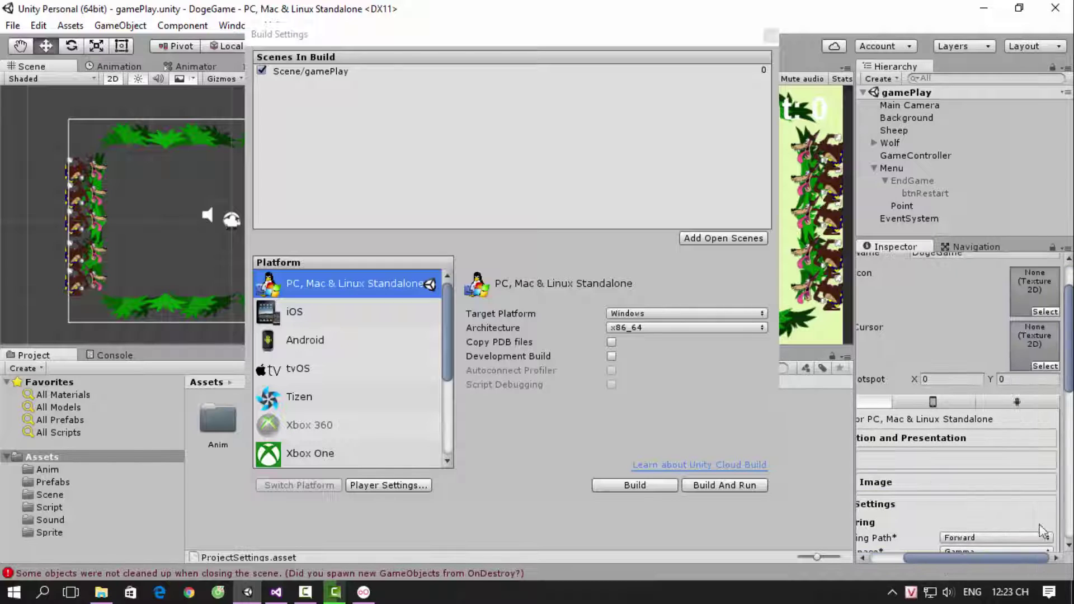
# Step: Choose the Sheep image as the player's default icon
pyautogui.click(1042, 312)
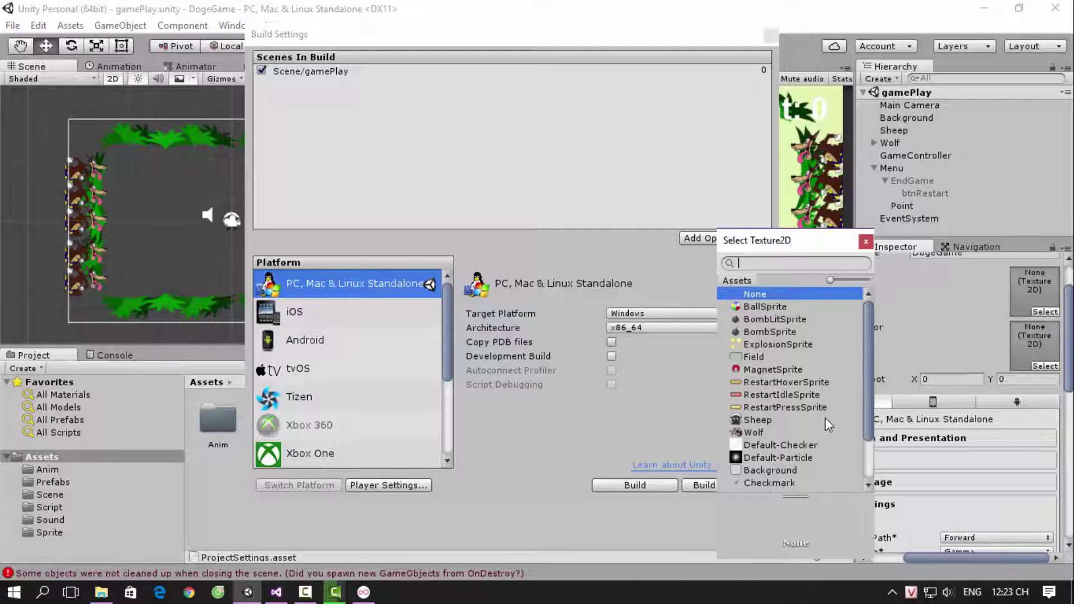
pyautogui.click(770, 419)
pyautogui.doubleClick(761, 419)
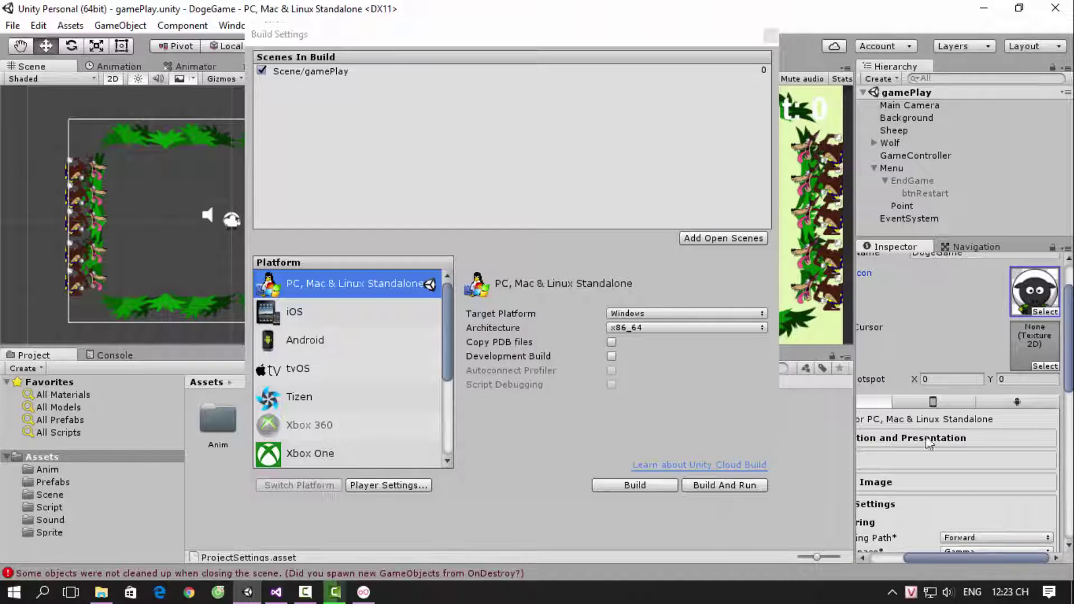
pyautogui.moveTo(966, 557); pyautogui.dragTo(925, 557)
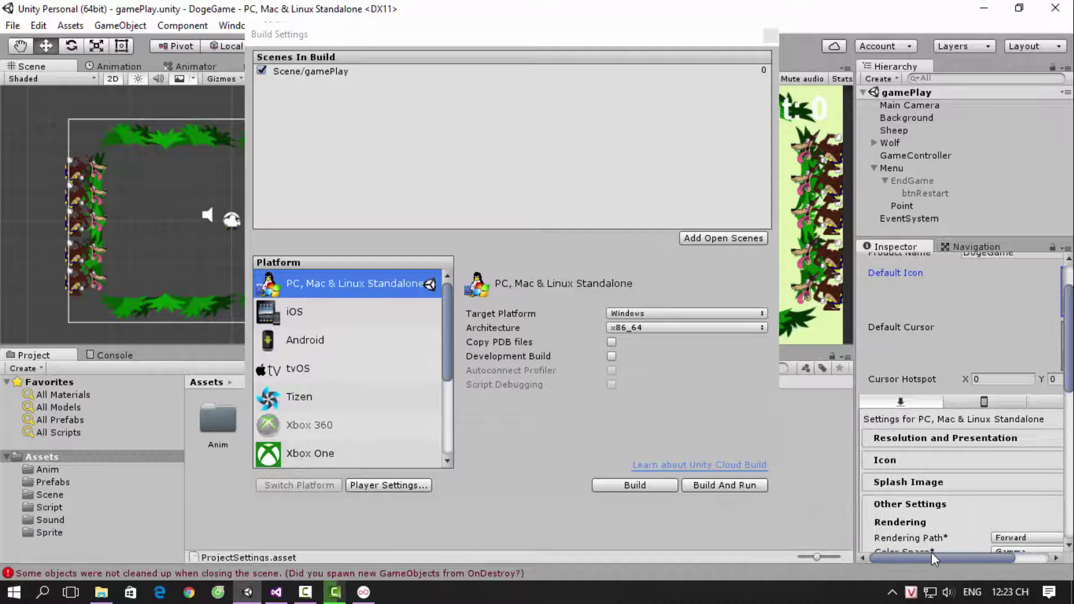
pyautogui.moveTo(1069, 350); pyautogui.dragTo(1068, 441)
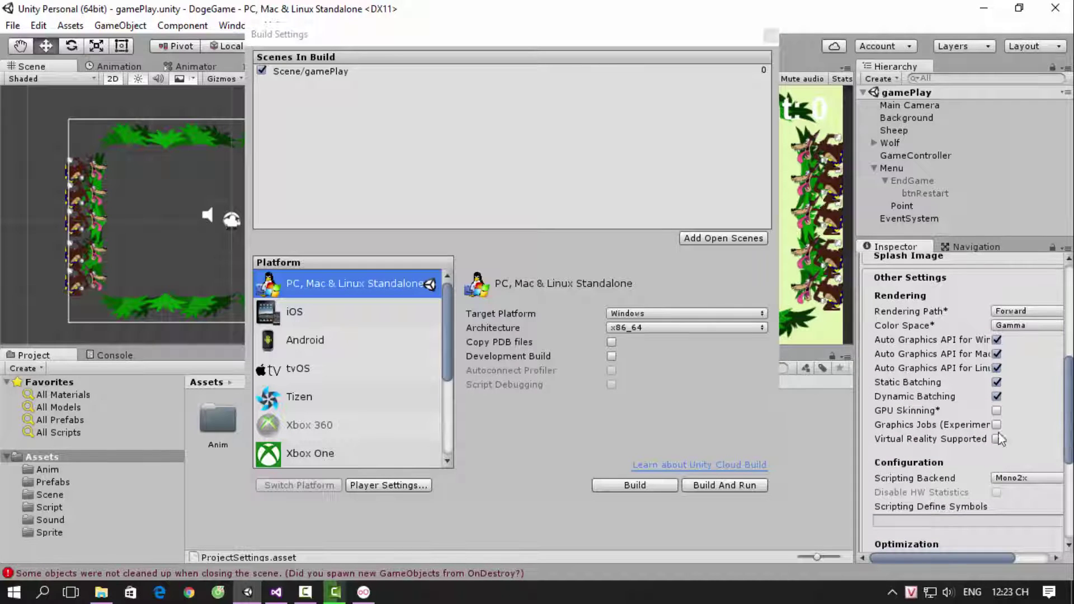
pyautogui.scroll(-3, 1070, 422)
pyautogui.scroll(-5, 1070, 421)
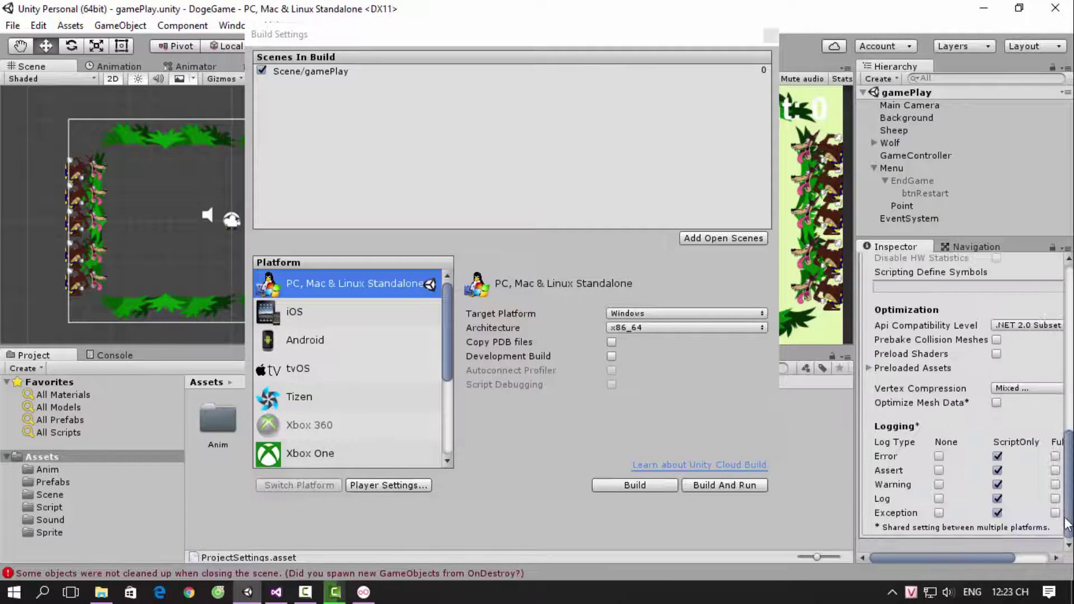
# Step: Create DogeGame\Build\Exe folders as the build destination and name the file 'Doge game'
pyautogui.click(638, 488)
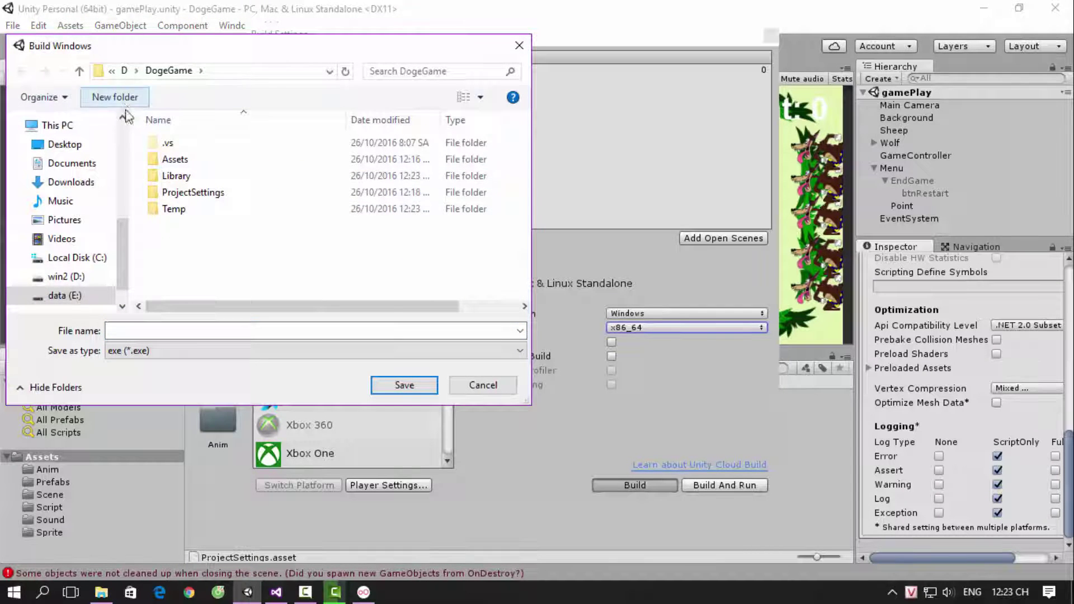
pyautogui.click(115, 97)
pyautogui.write('Build')
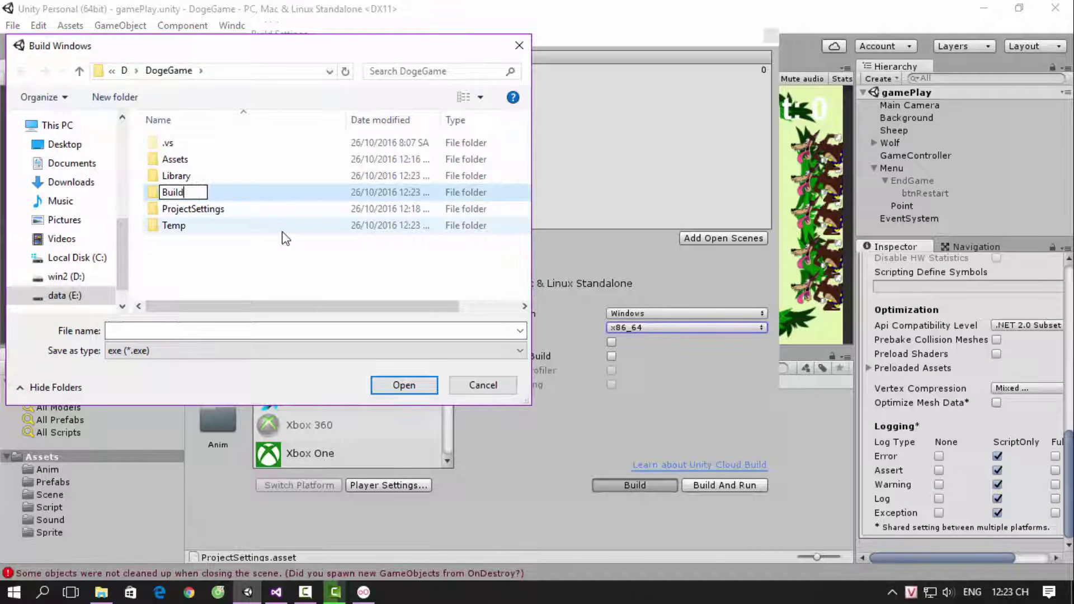
pyautogui.press('Return')
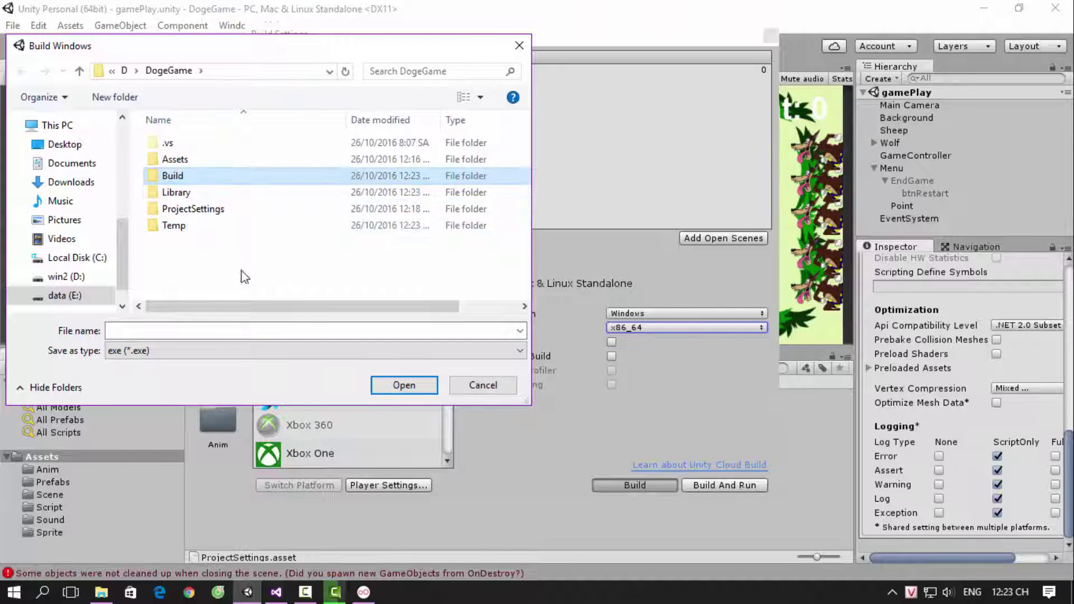
pyautogui.press('Return')
pyautogui.hotkey('ctrl', 'shift', 'n')
pyautogui.write('Exe')
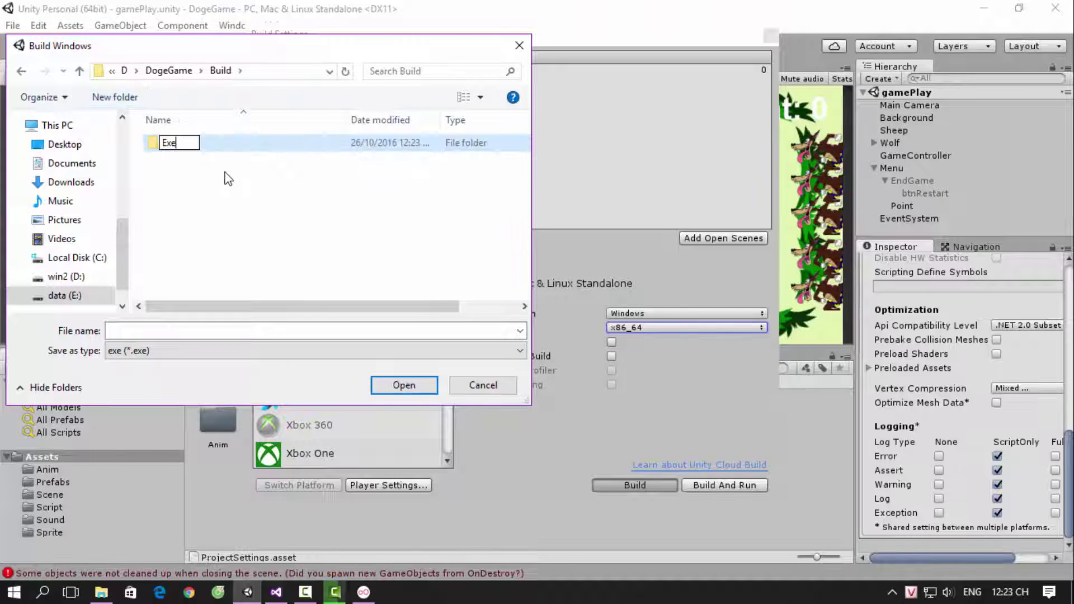
pyautogui.click(237, 330)
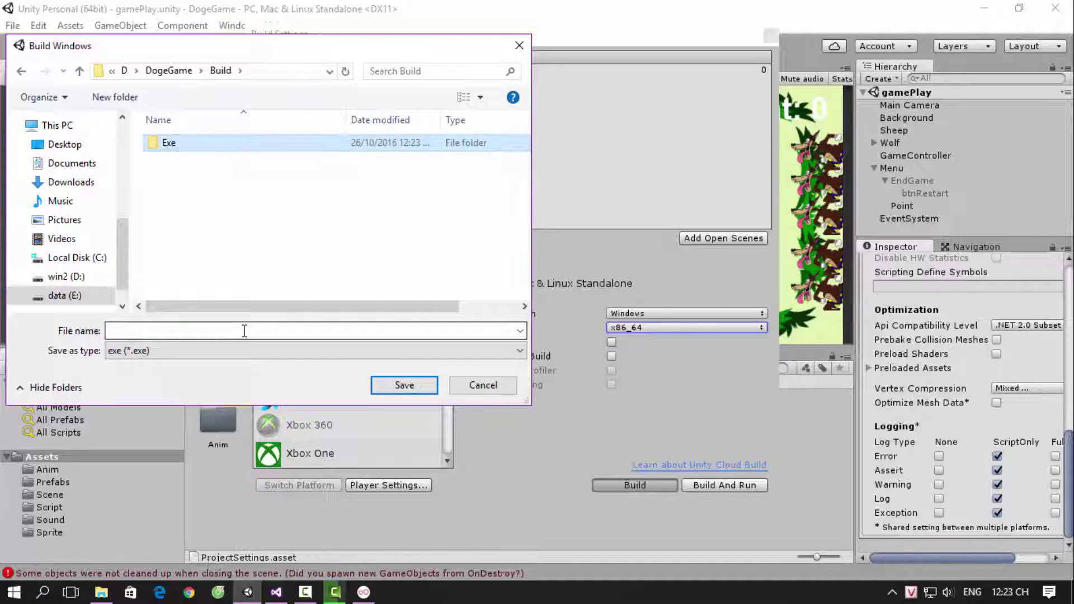
pyautogui.press('Return')
pyautogui.write('Doge')
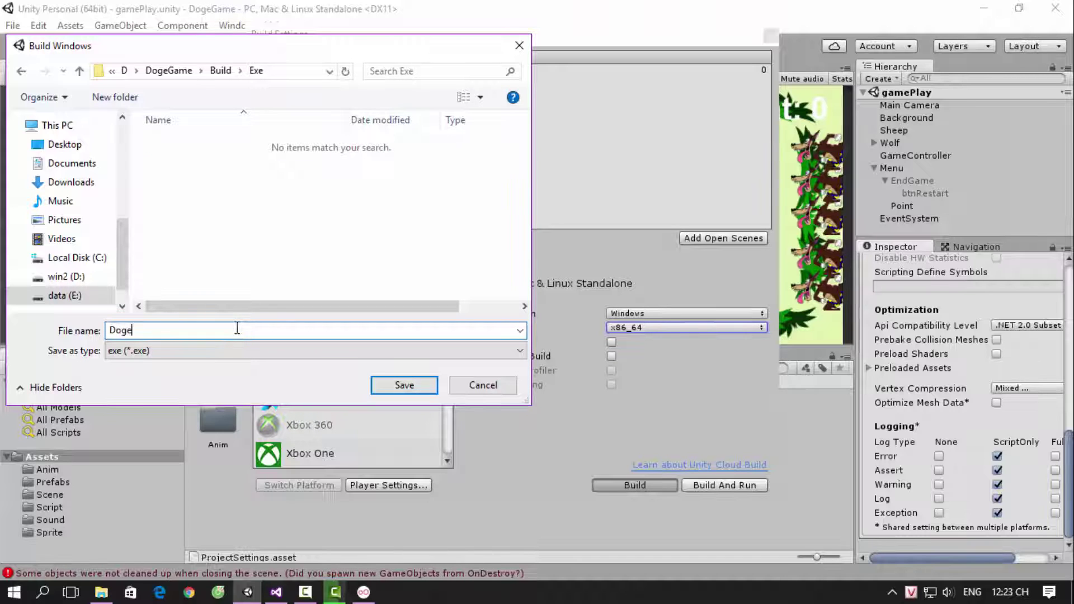
pyautogui.write(' game')
# Step: Build the Windows player into the Exe folder, then close Build Settings once it finishes
pyautogui.click(380, 387)
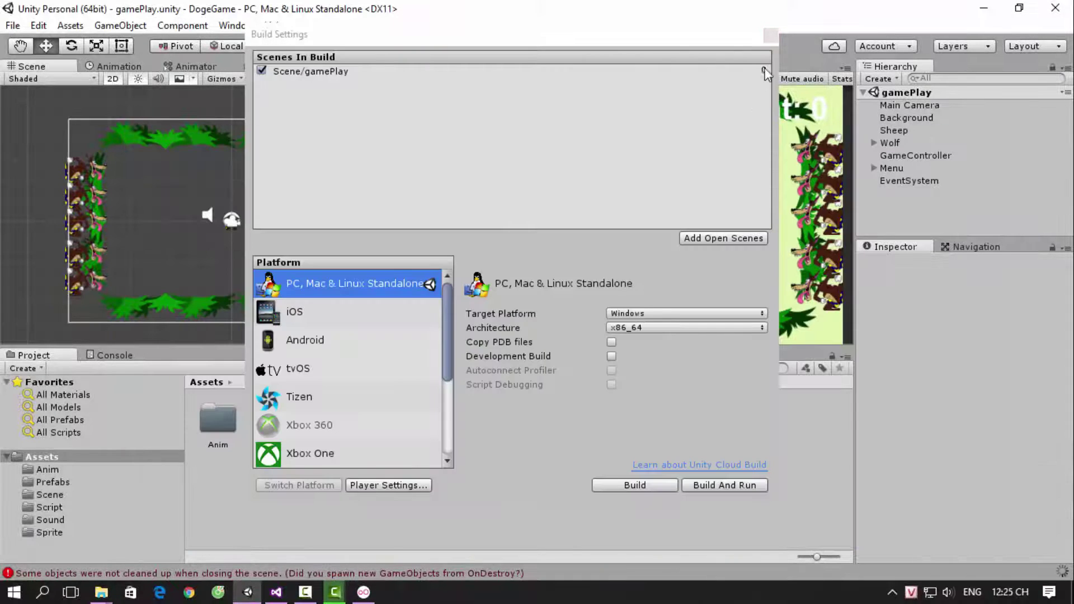
pyautogui.click(771, 34)
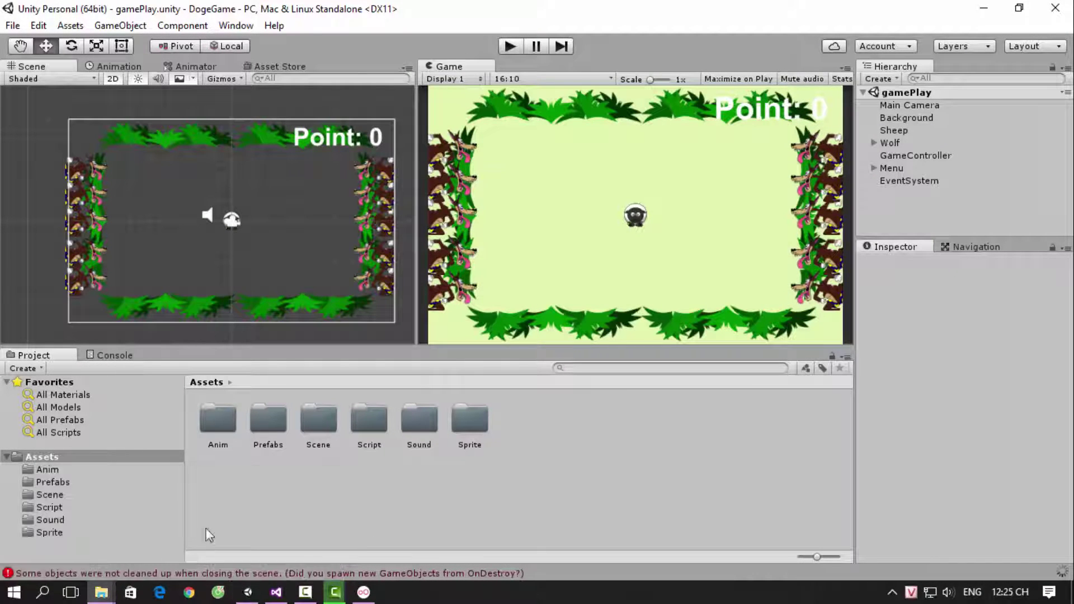
# Step: Run Doge game.exe from the Exe folder with Windowed ticked and start playing
pyautogui.click(108, 597)
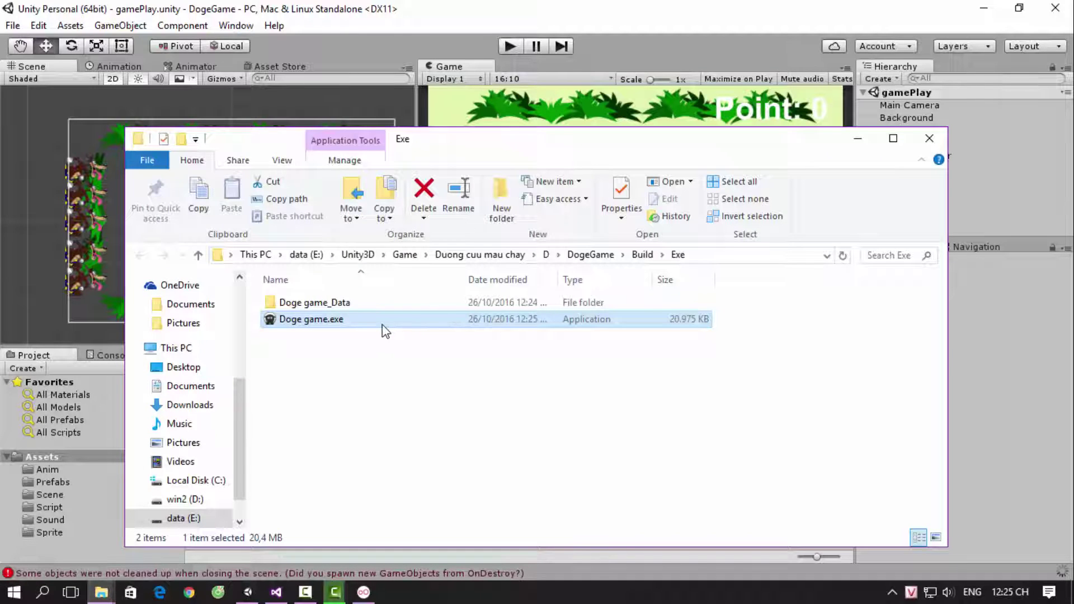
pyautogui.moveTo(354, 374); pyautogui.dragTo(293, 301)
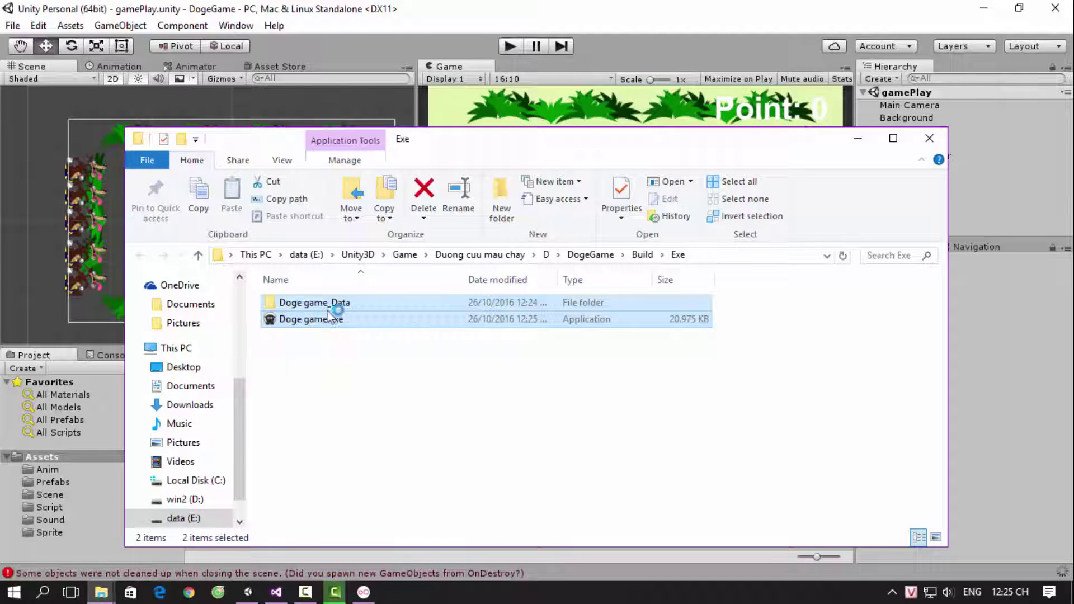
pyautogui.click(428, 361)
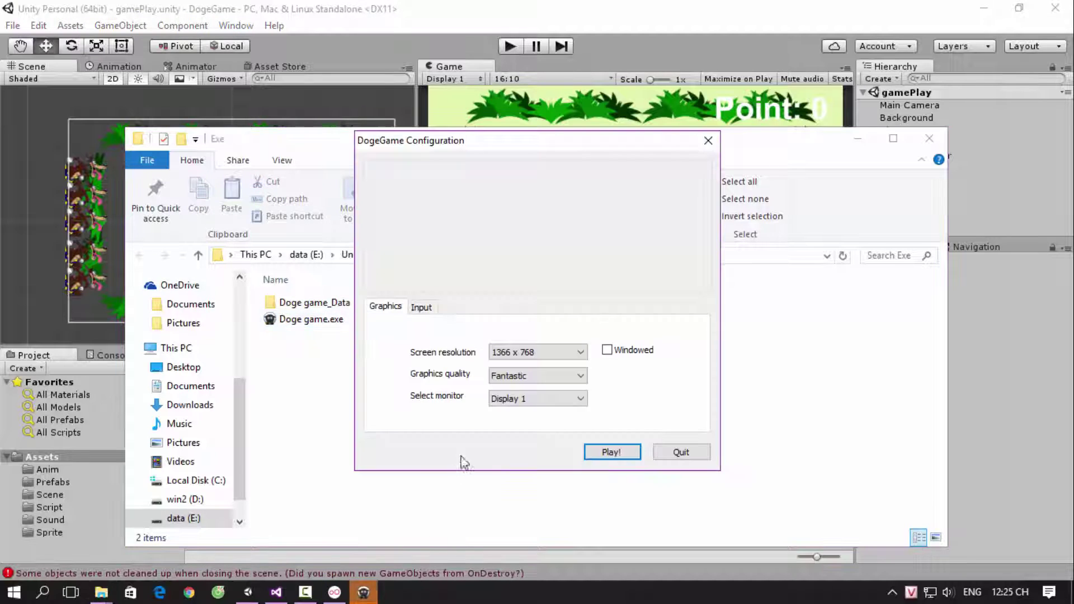
pyautogui.click(607, 351)
pyautogui.click(598, 455)
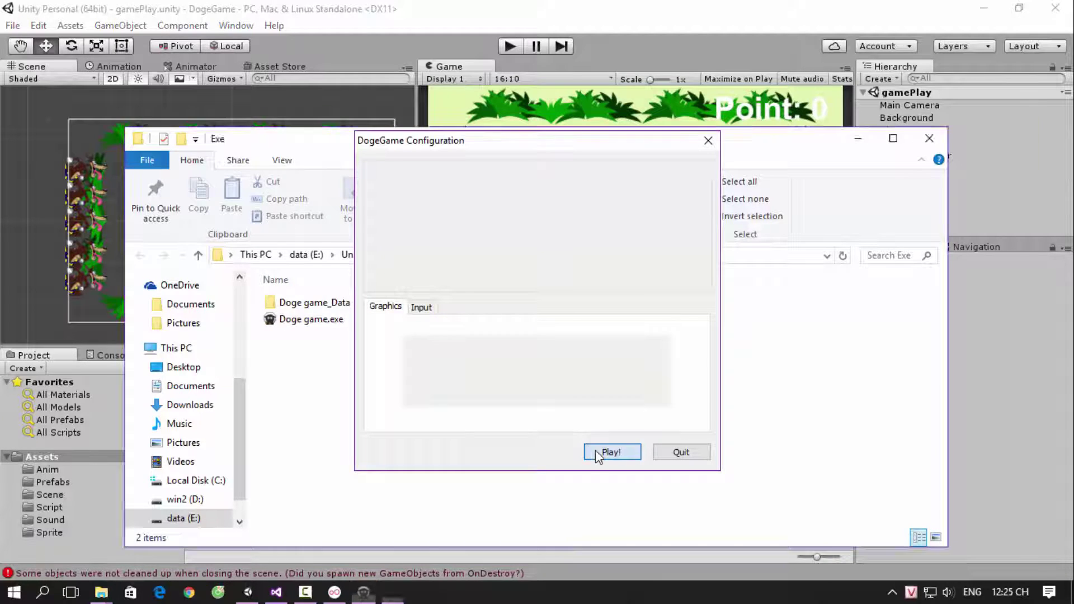
# Step: Play a DogeGame round, restart after game over, then close the game window
pyautogui.moveTo(479, 22); pyautogui.dragTo(481, 15)
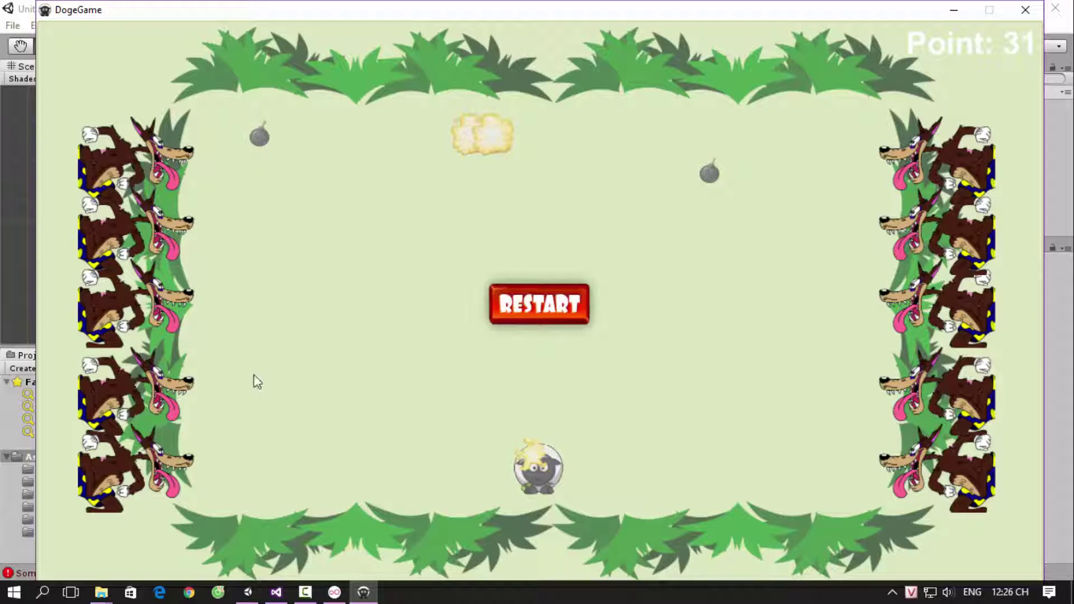
pyautogui.click(520, 315)
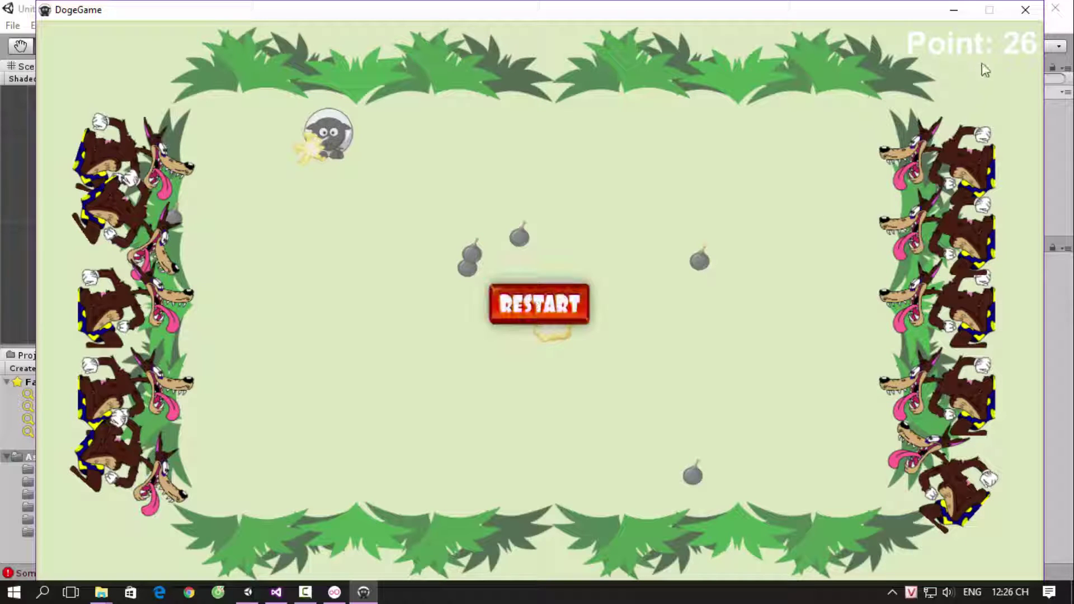
pyautogui.click(1026, 9)
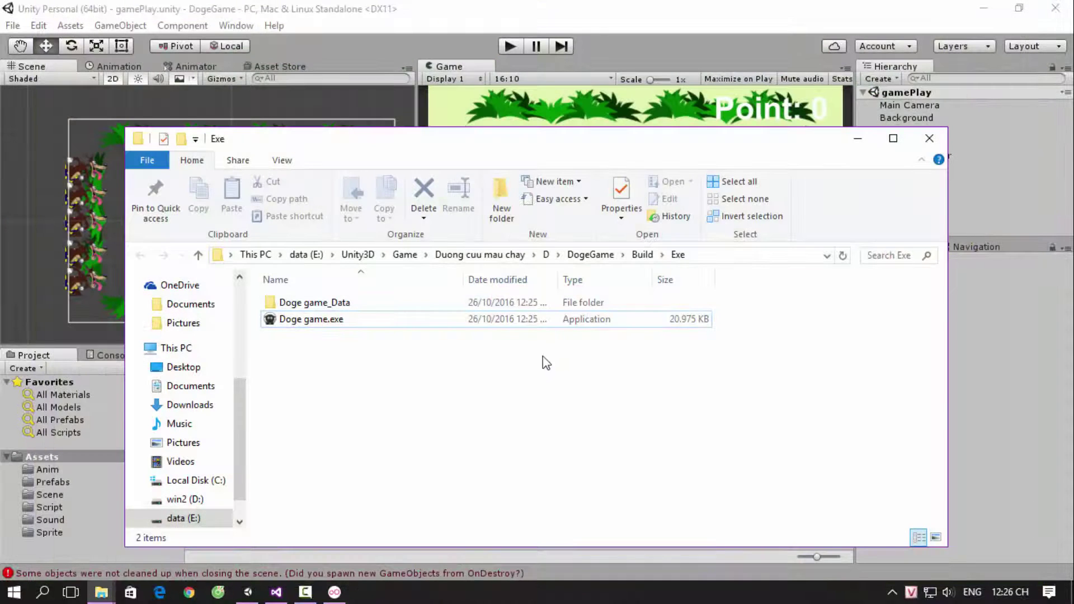
# Step: Switch the DogeGame build platform to Android in Build Settings, then close the dialog
pyautogui.click(642, 254)
pyautogui.click(627, 8)
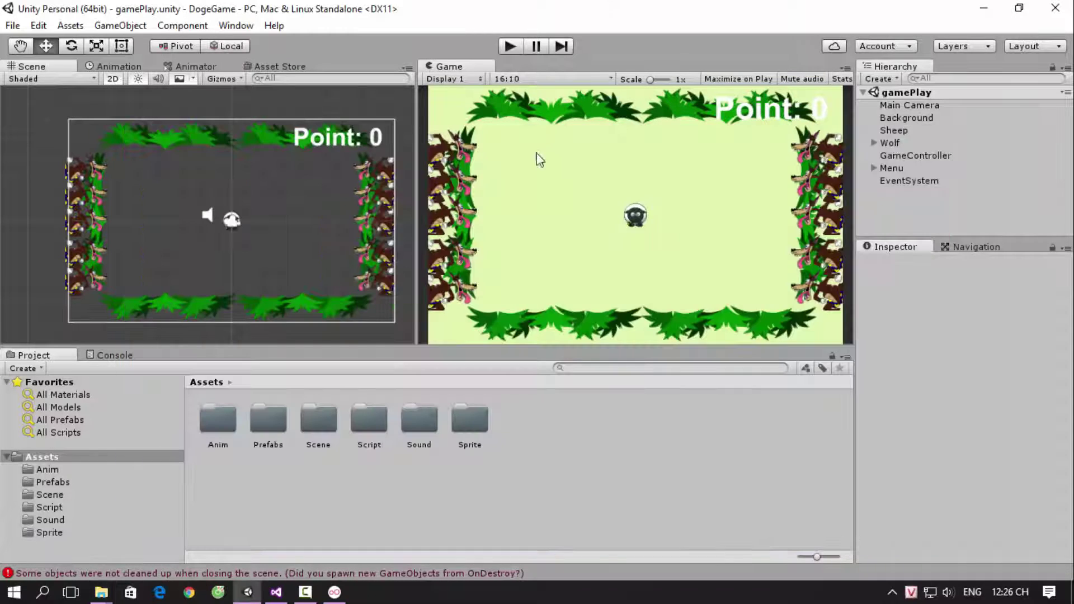
pyautogui.click(13, 25)
pyautogui.click(79, 184)
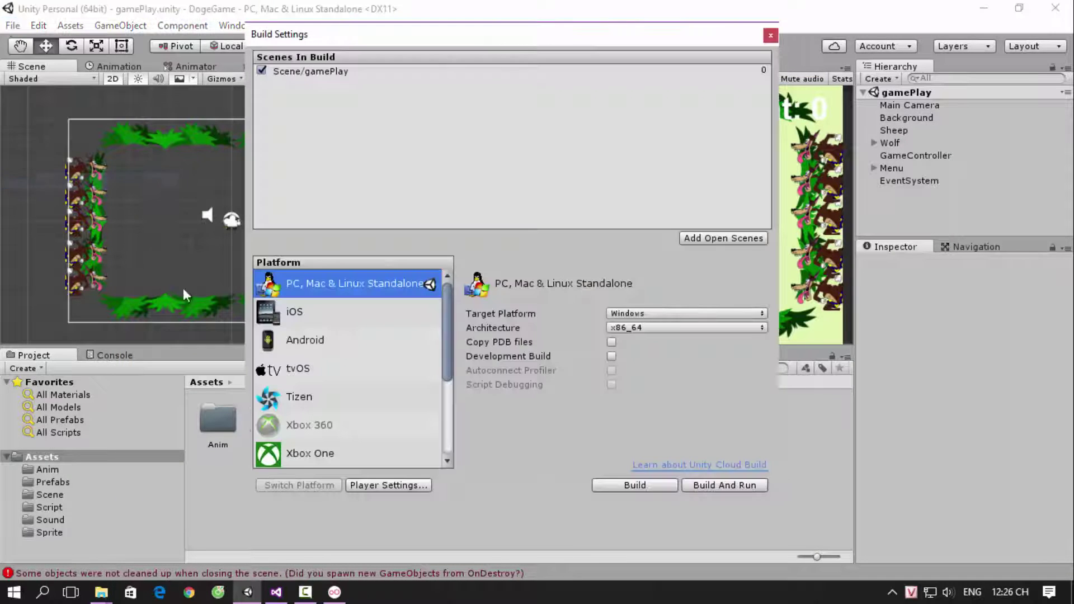
pyautogui.click(328, 346)
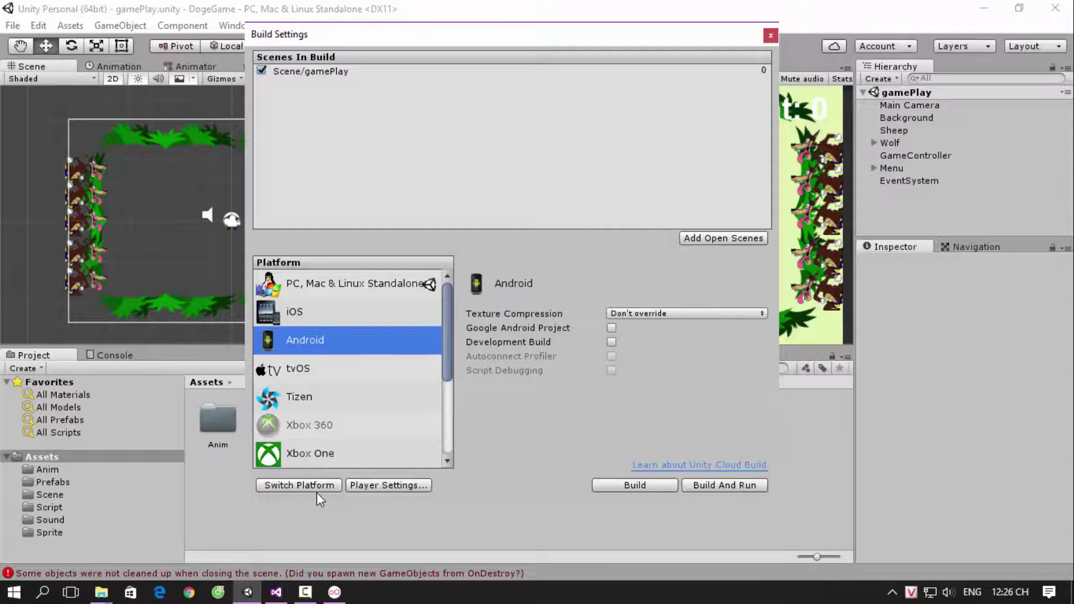
pyautogui.click(313, 489)
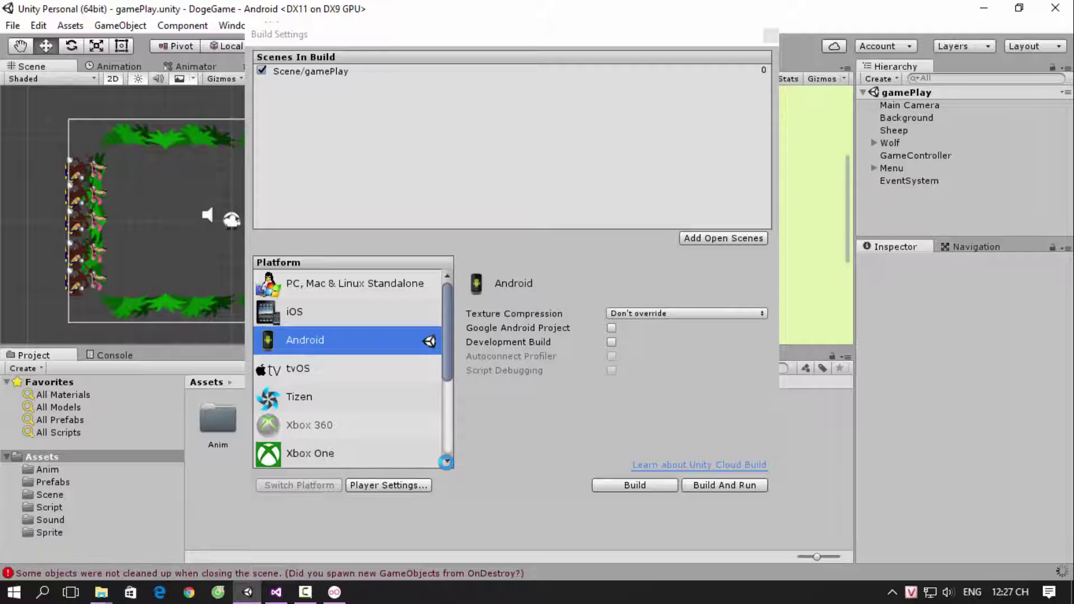
pyautogui.click(770, 38)
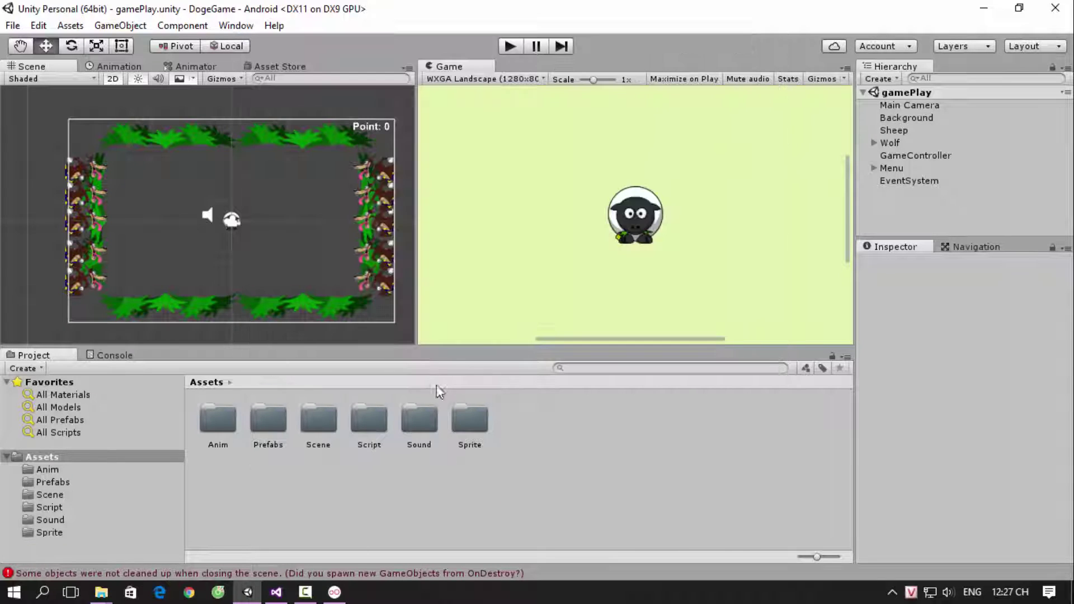
# Step: Set the Game view preview resolution to WXGA Landscape (1280x800)
pyautogui.click(541, 78)
pyautogui.click(659, 451)
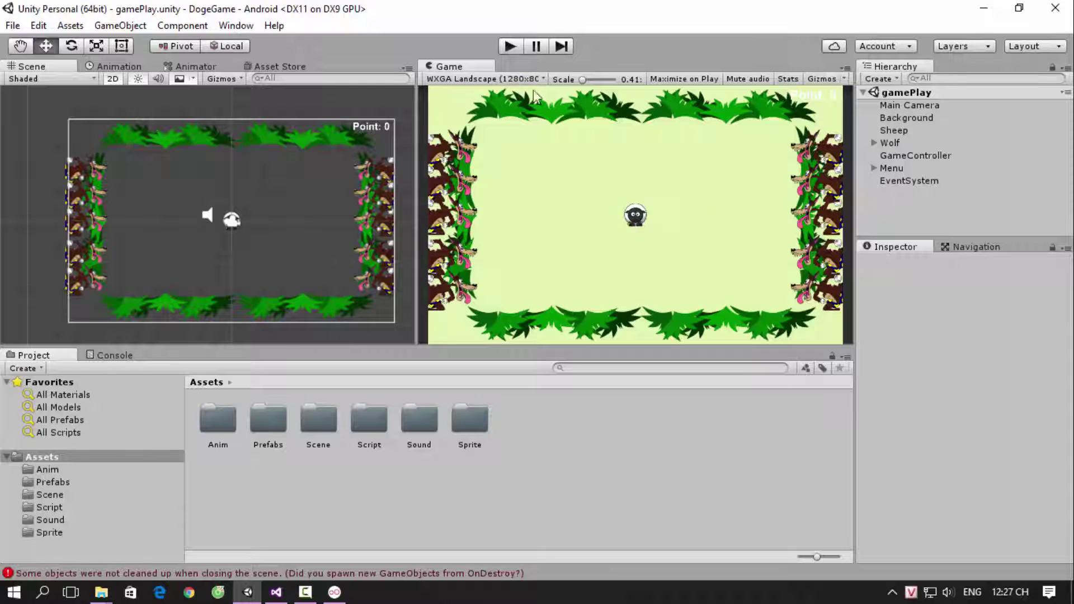
pyautogui.click(12, 25)
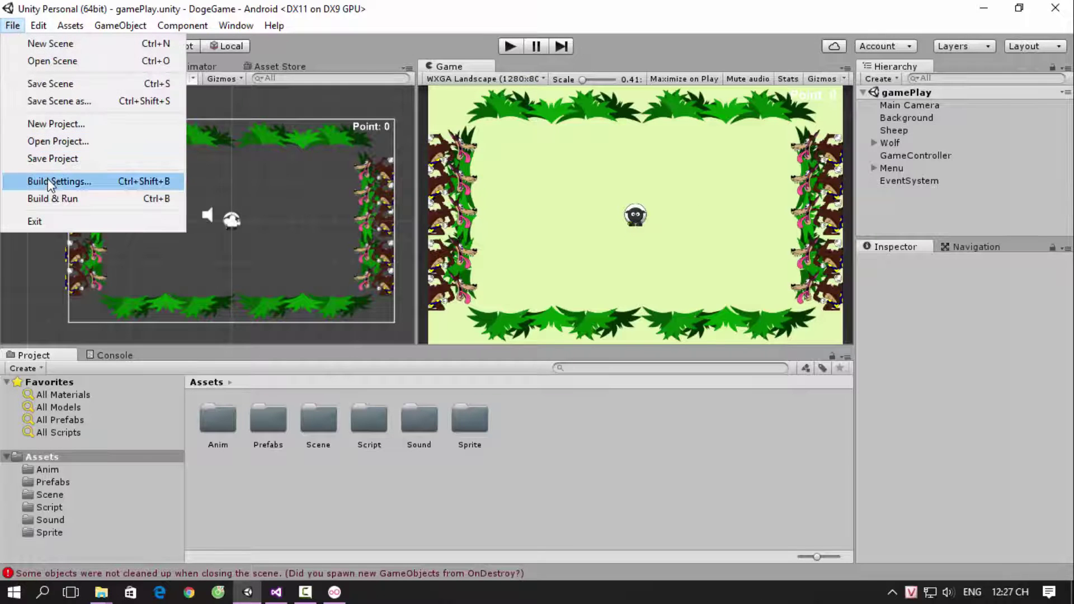
# Step: Set the Android player's default orientation to Landscape Left
pyautogui.click(48, 179)
pyautogui.click(386, 485)
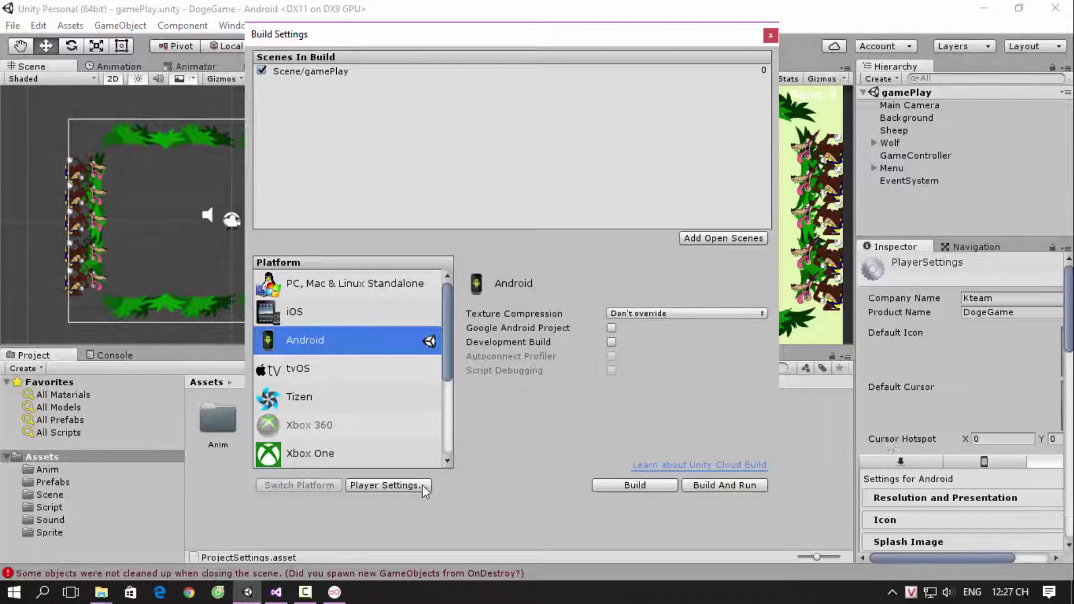
pyautogui.moveTo(1067, 314); pyautogui.dragTo(1067, 344)
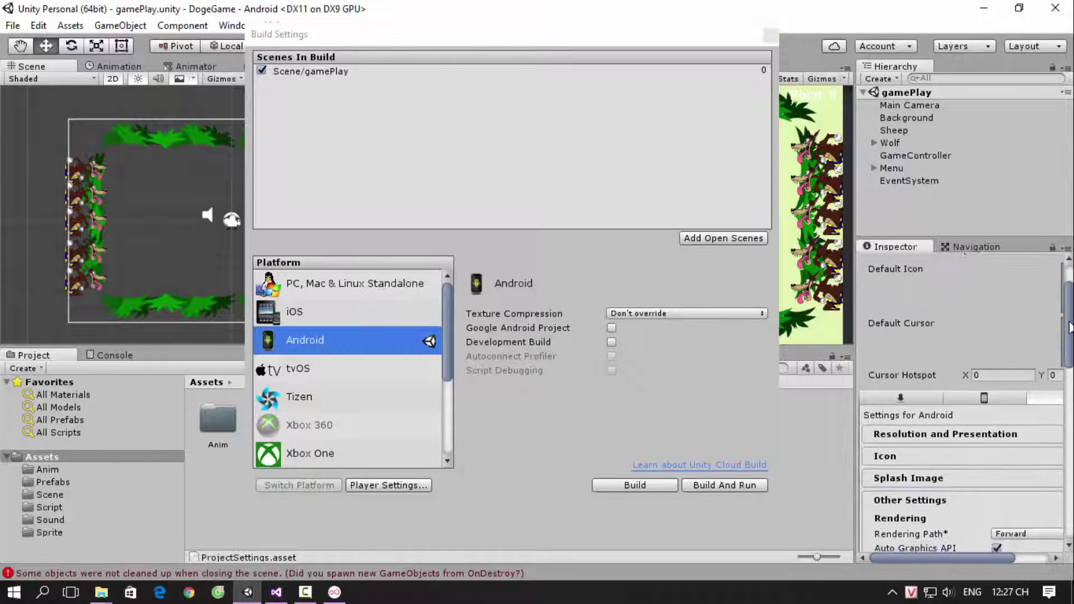
pyautogui.click(975, 408)
pyautogui.scroll(-3, 978, 429)
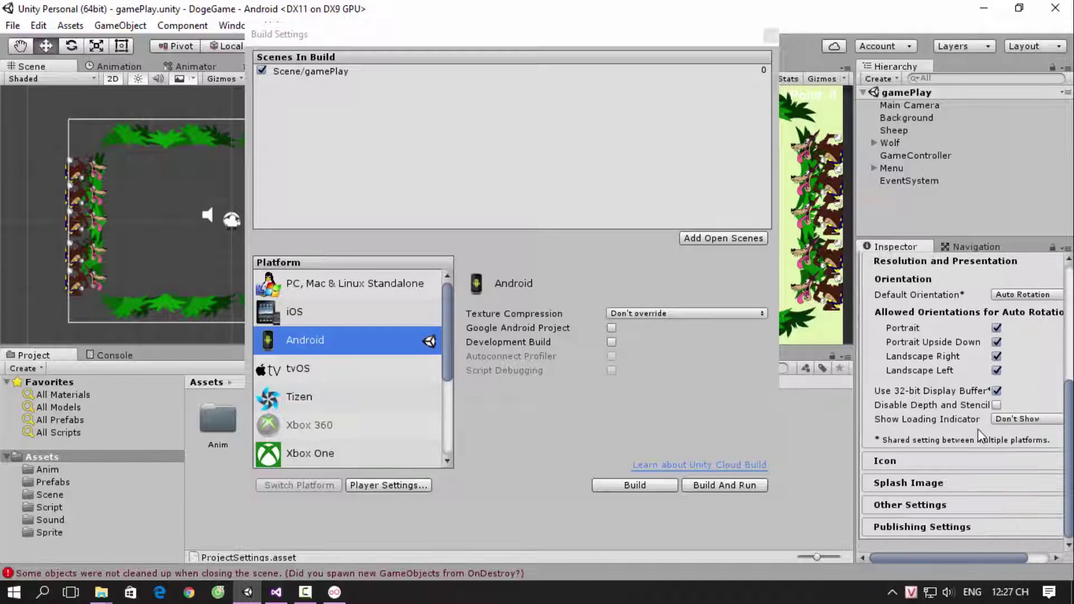
pyautogui.click(1015, 294)
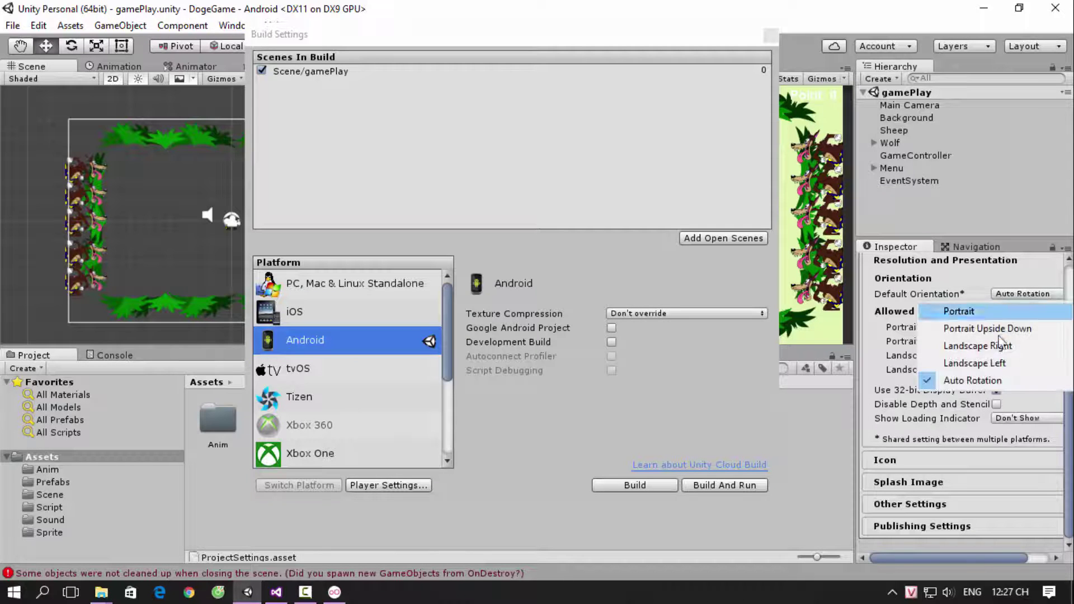
pyautogui.click(986, 365)
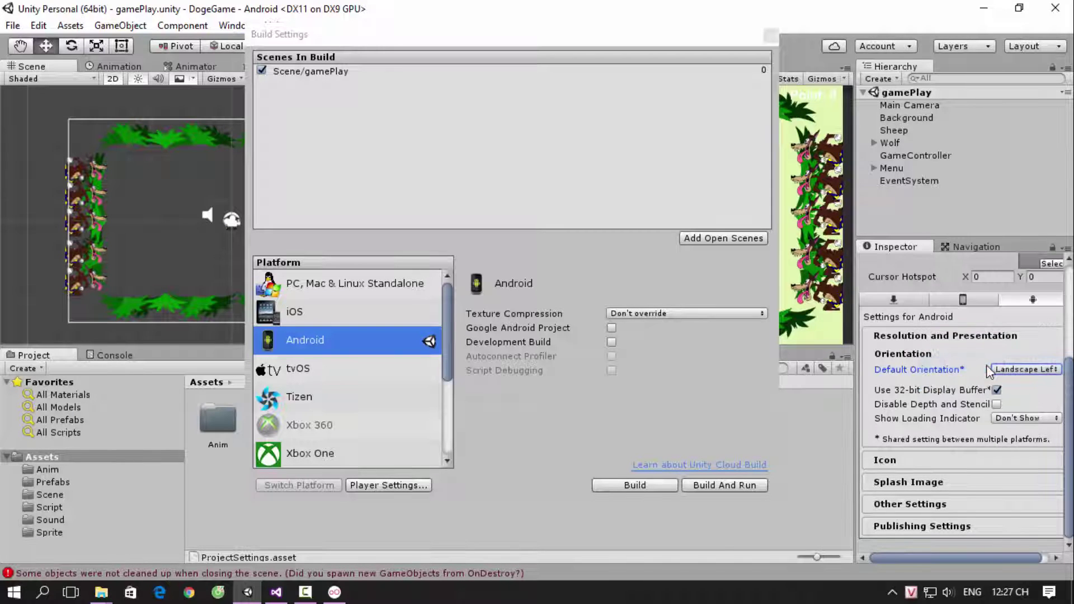
pyautogui.click(948, 480)
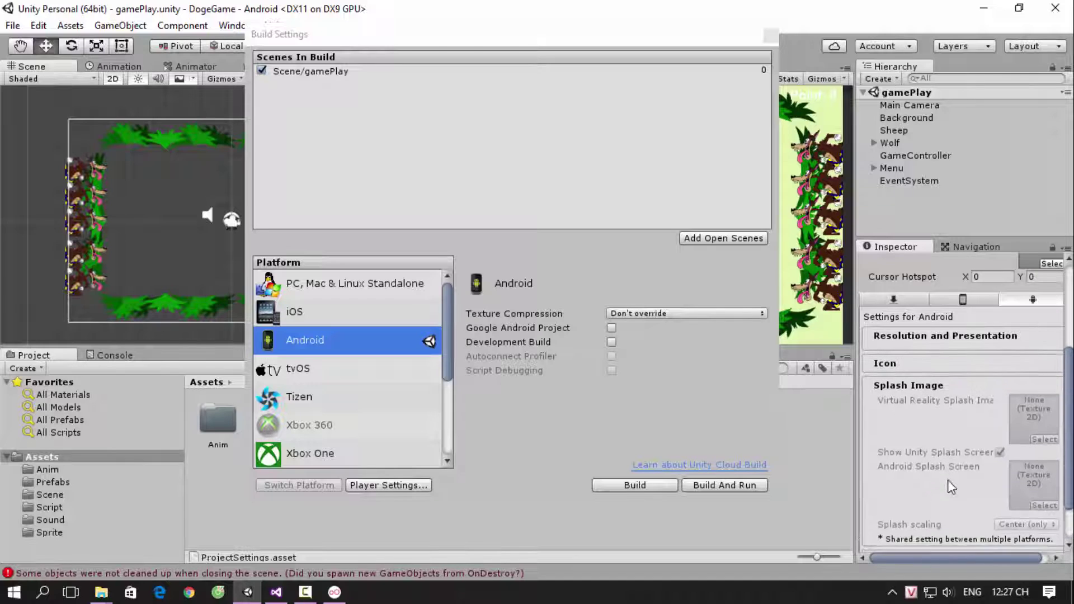
pyautogui.click(928, 337)
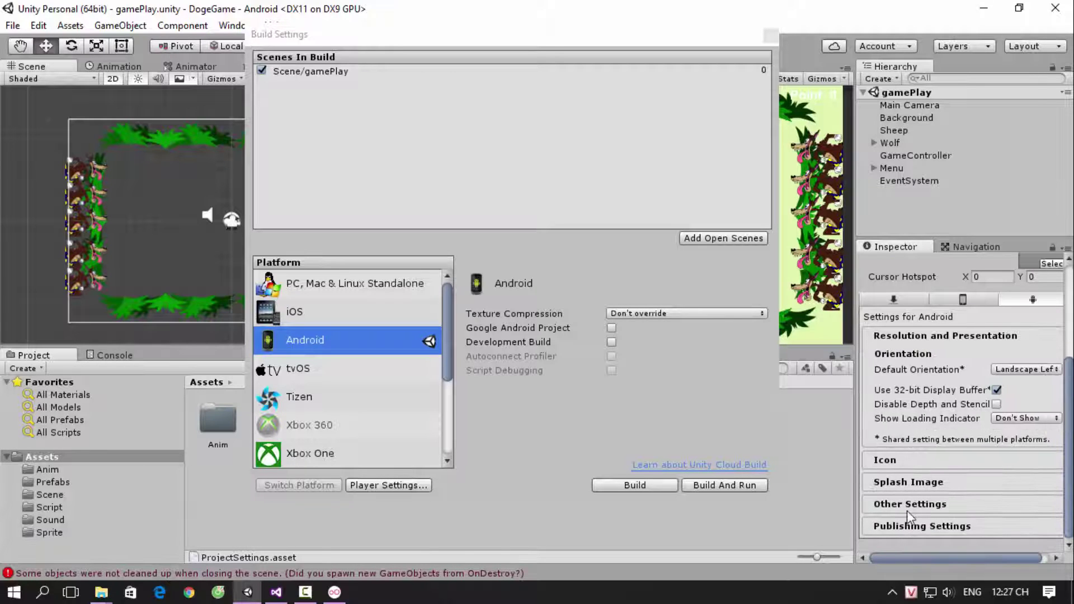
# Step: Change the bundle identifier's company part to com.Kteam
pyautogui.click(907, 509)
pyautogui.scroll(-5, 975, 424)
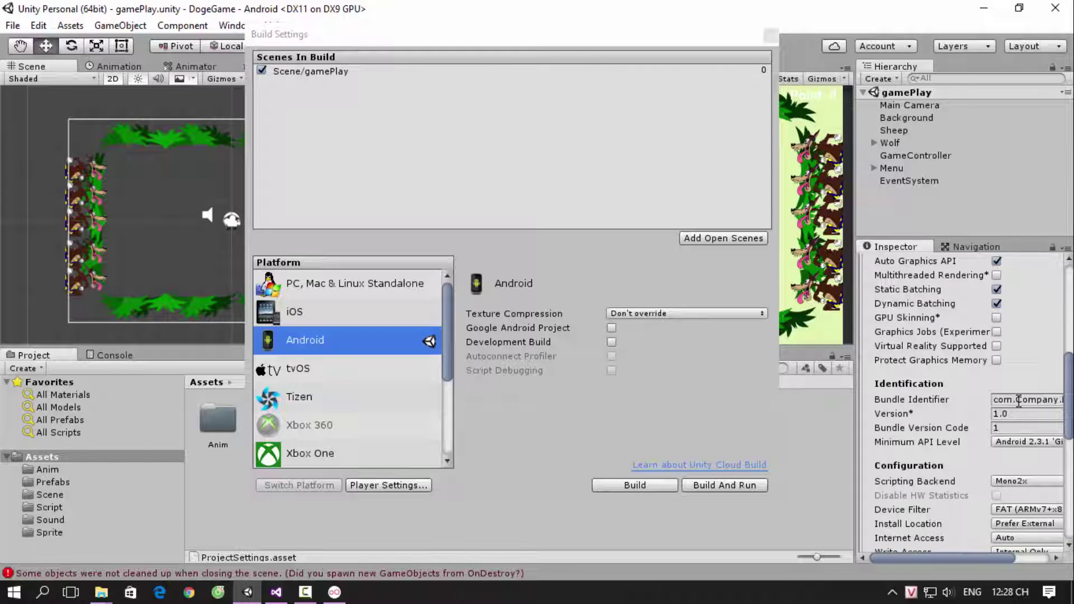
pyautogui.moveTo(1019, 400); pyautogui.dragTo(1070, 401)
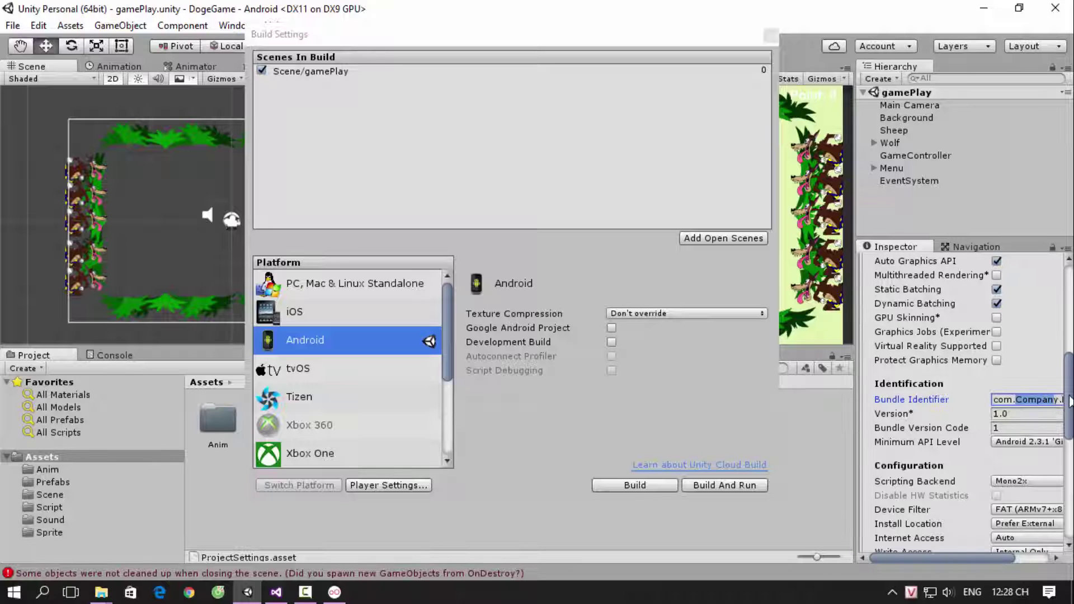
pyautogui.press('BackSpace')
pyautogui.press('Delete')
pyautogui.write('Kteam.Pro')
pyautogui.moveTo(1049, 401); pyautogui.dragTo(1069, 400)
pyautogui.press('Delete')
# Step: Set the minimum API level to Android 4.1 'Jelly Bean'
pyautogui.click(1025, 451)
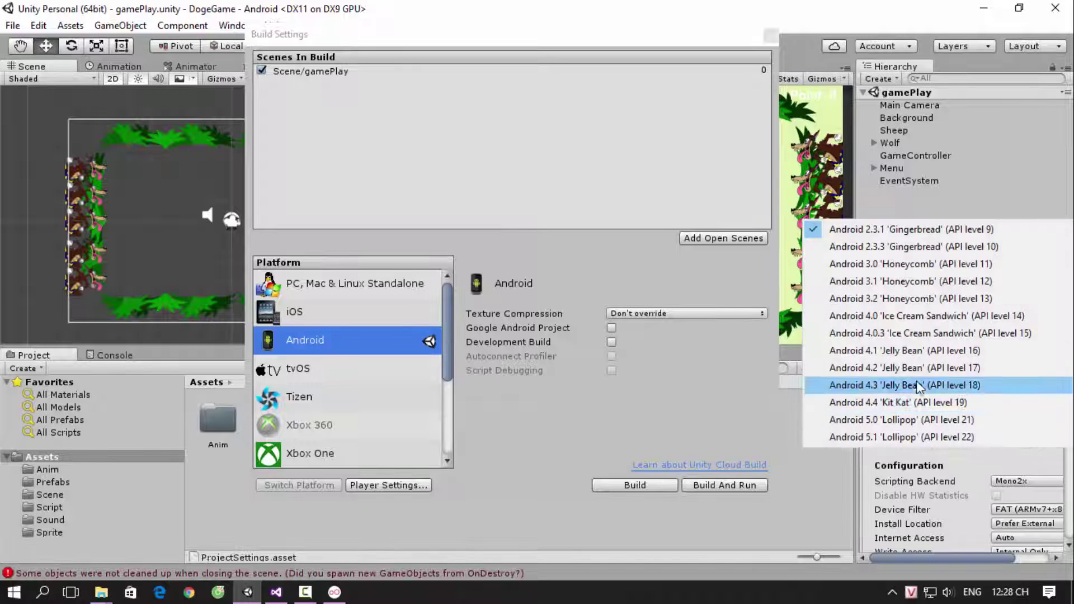
pyautogui.click(923, 352)
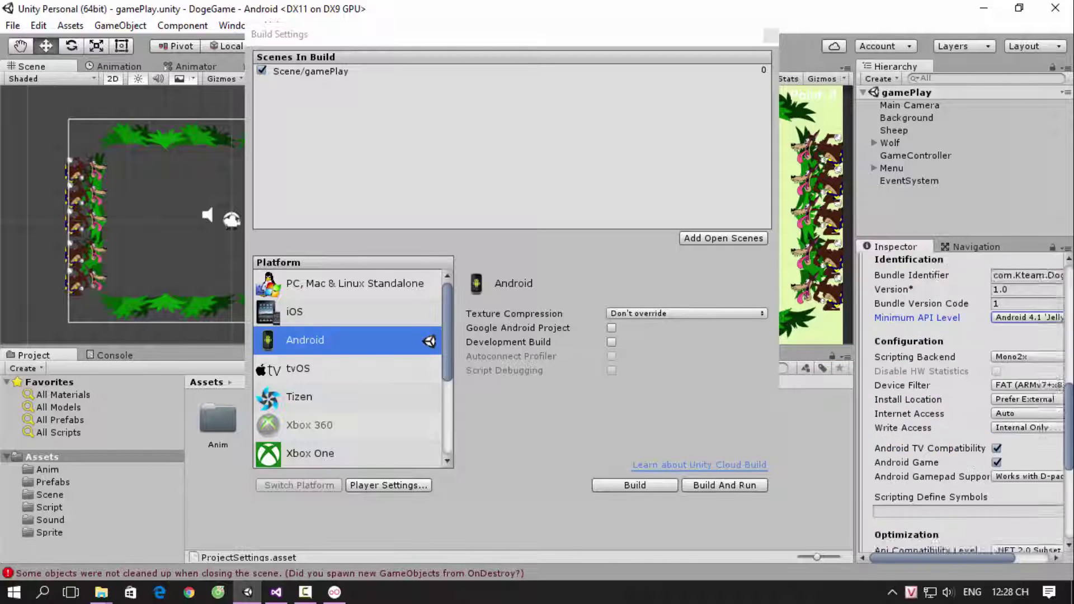
pyautogui.scroll(-15, 1070, 537)
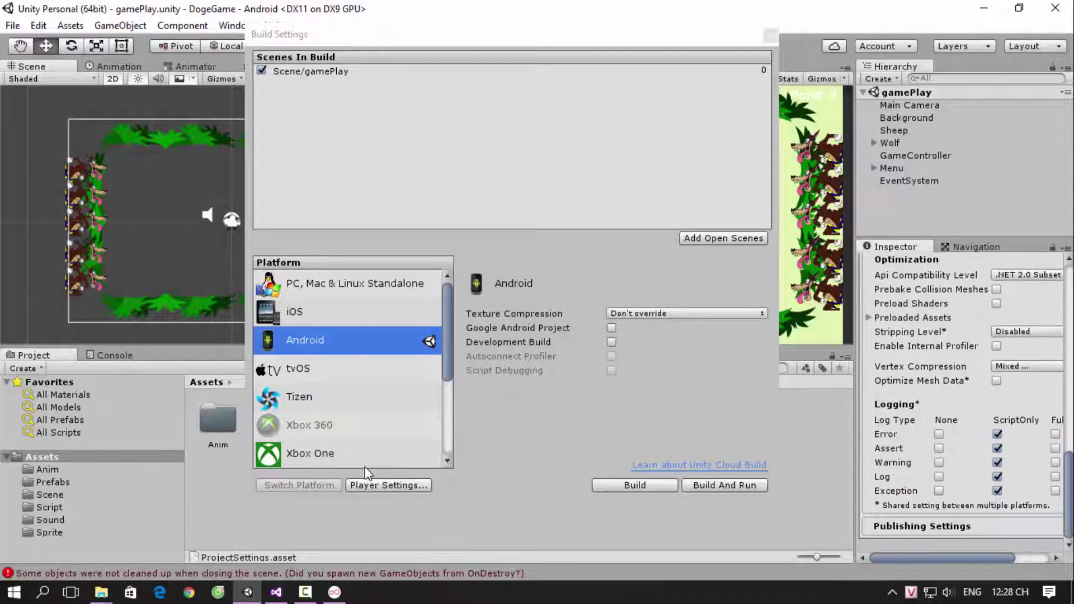
# Step: Build the Android APK as 'Doge game' into a new Build\Android folder
pyautogui.click(640, 486)
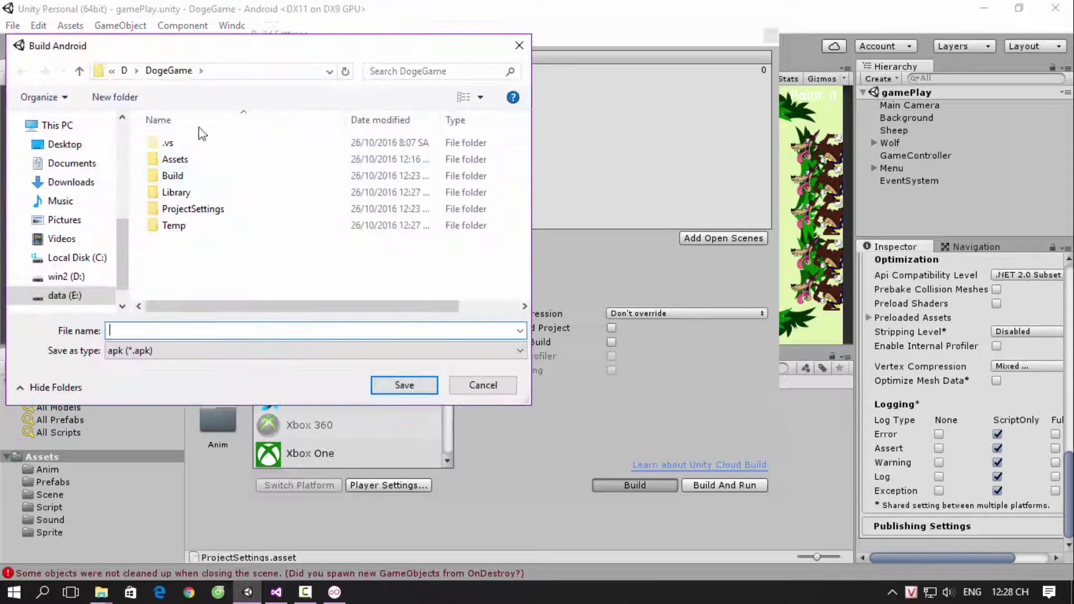
pyautogui.doubleClick(174, 171)
pyautogui.click(114, 97)
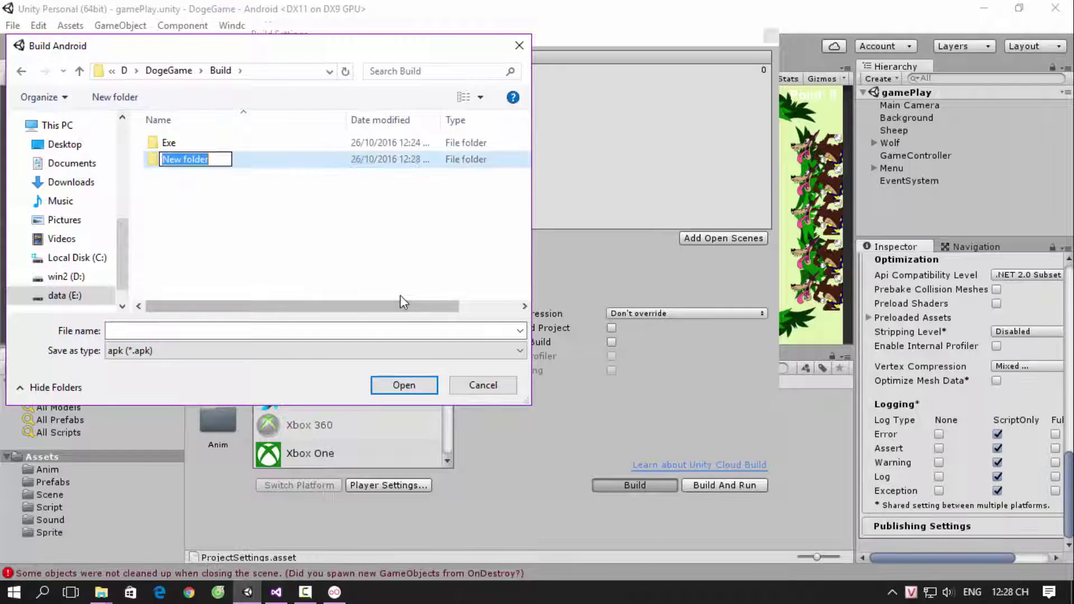
pyautogui.write('Android')
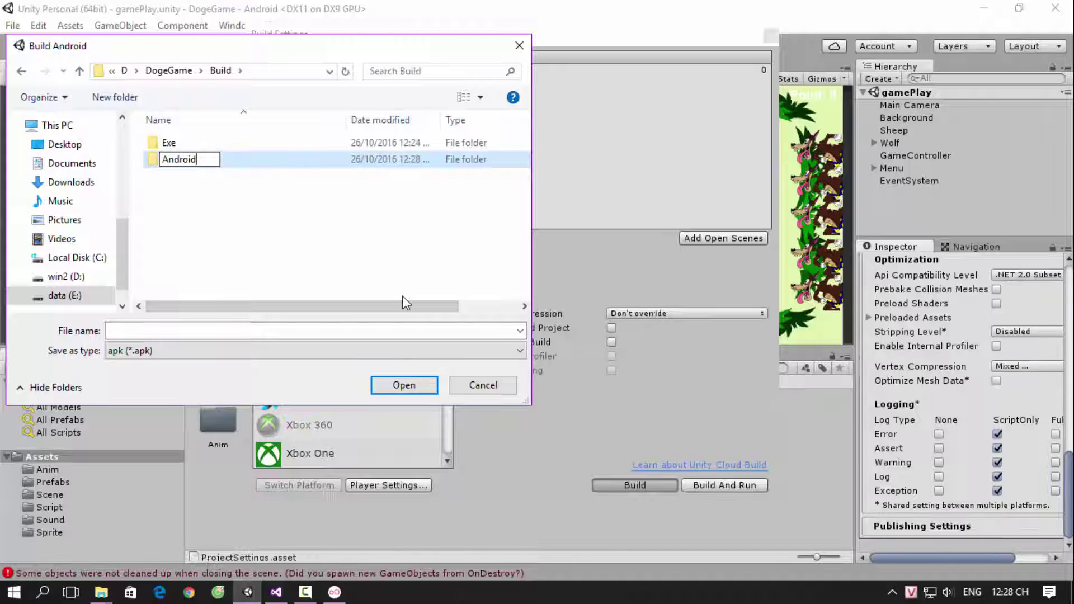
pyautogui.press('Return')
pyautogui.press('Return')
pyautogui.click(406, 330)
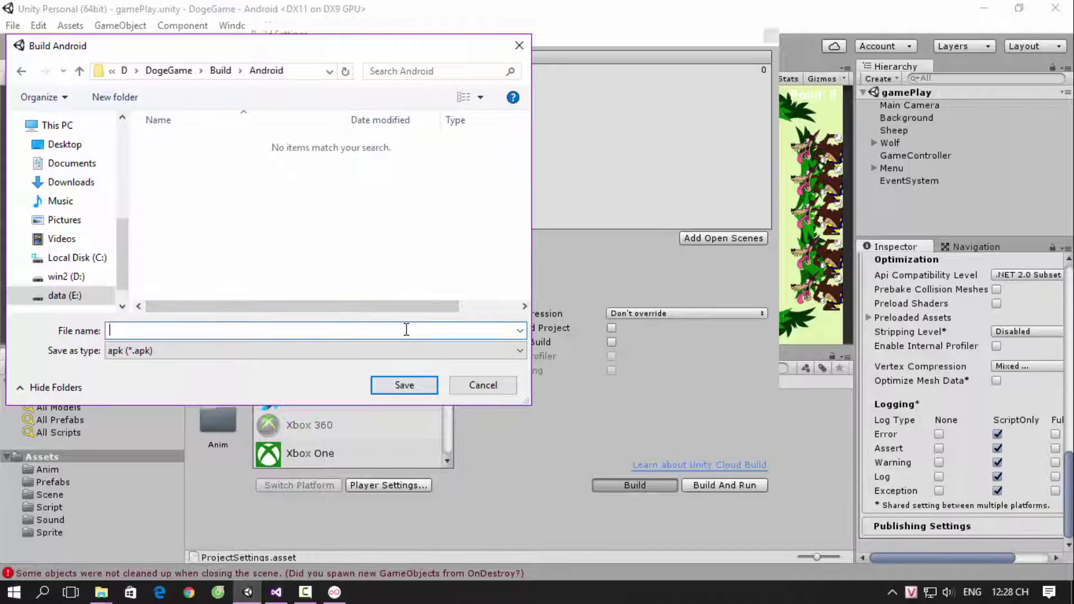
pyautogui.write('Dog')
pyautogui.write(' ga')
pyautogui.write('me')
pyautogui.click(404, 385)
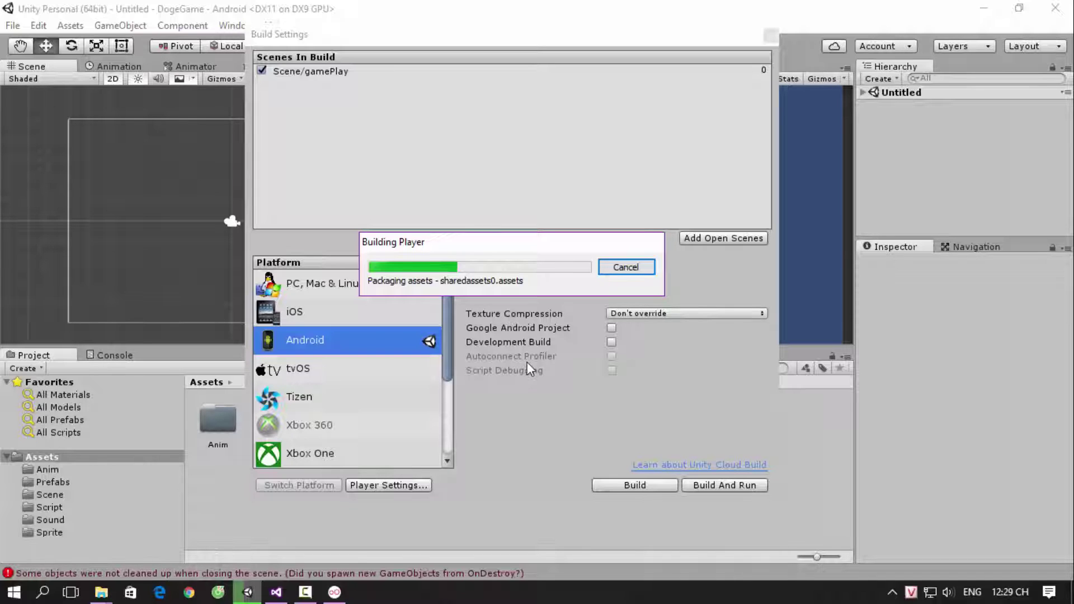
# Step: Launch Flappy Bird in the emulator and rotate the screen to landscape
pyautogui.click(335, 592)
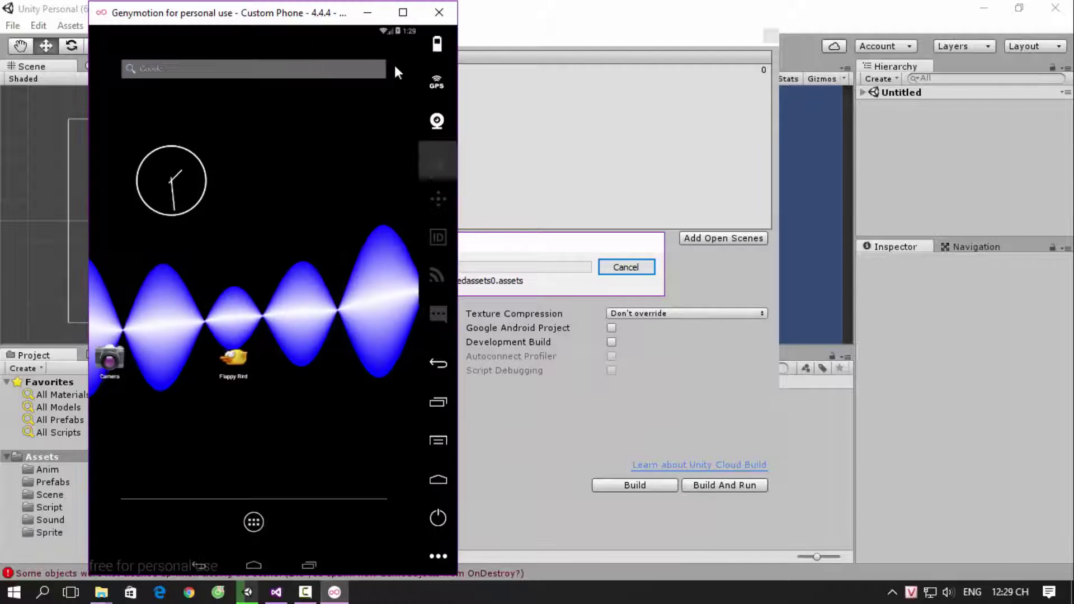
pyautogui.click(237, 362)
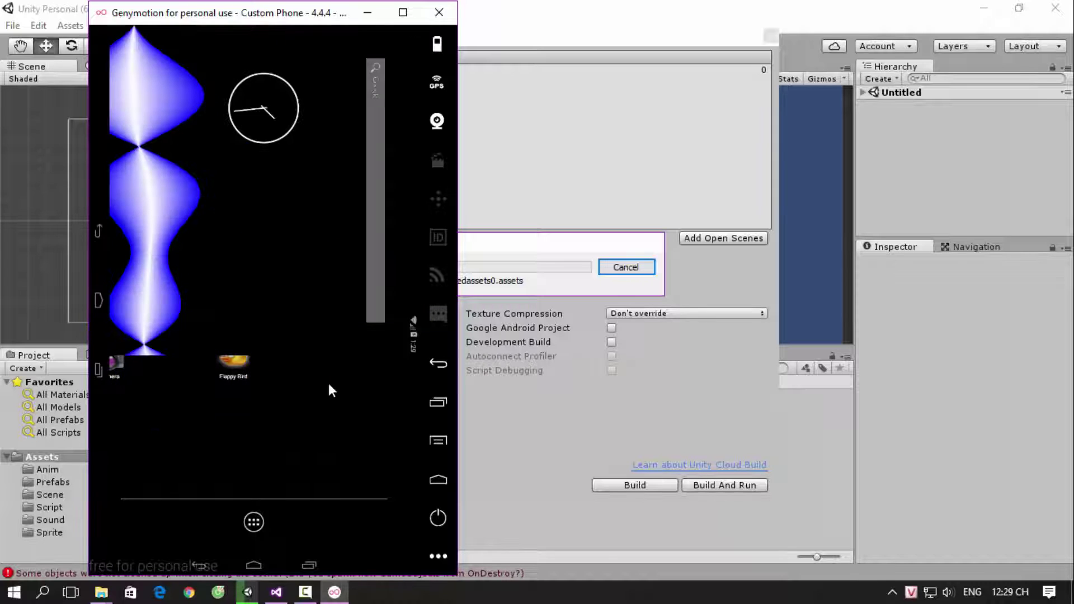
pyautogui.click(437, 554)
pyautogui.click(471, 495)
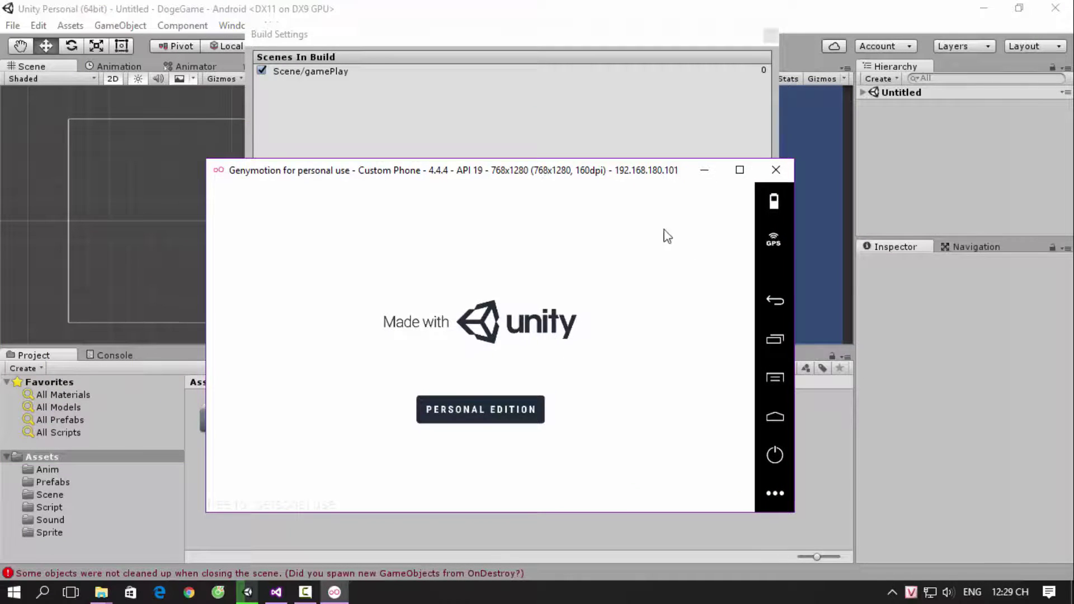
pyautogui.moveTo(524, 165)
pyautogui.mouseDown()
pyautogui.moveTo(649, 174)
pyautogui.moveTo(613, 162)
pyautogui.mouseUp()
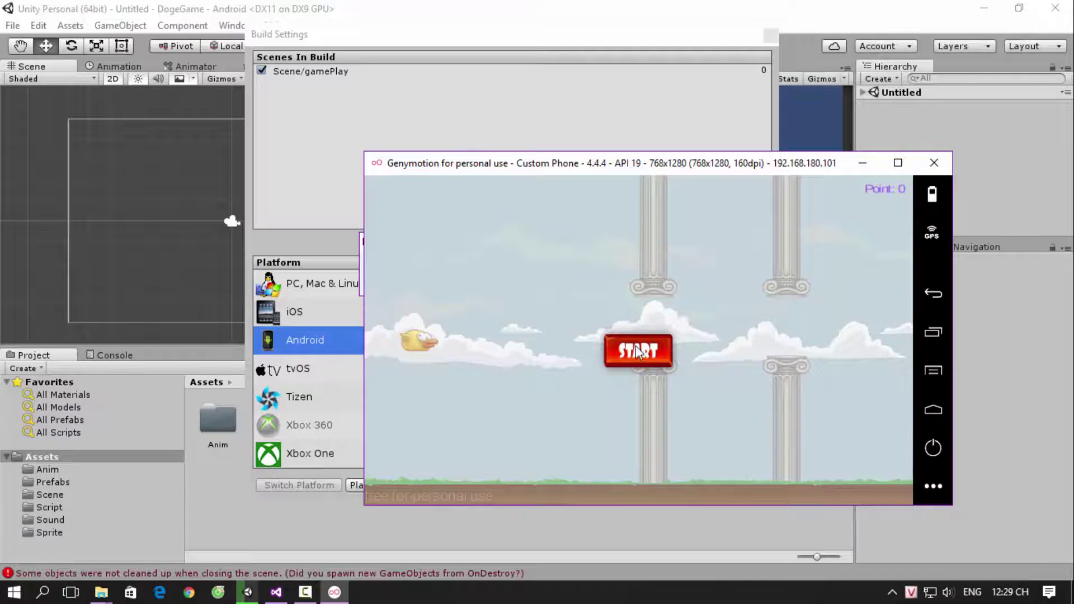
# Step: Play a Flappy Bird round scoring 1 point, then return to the Android home screen
pyautogui.click(636, 347)
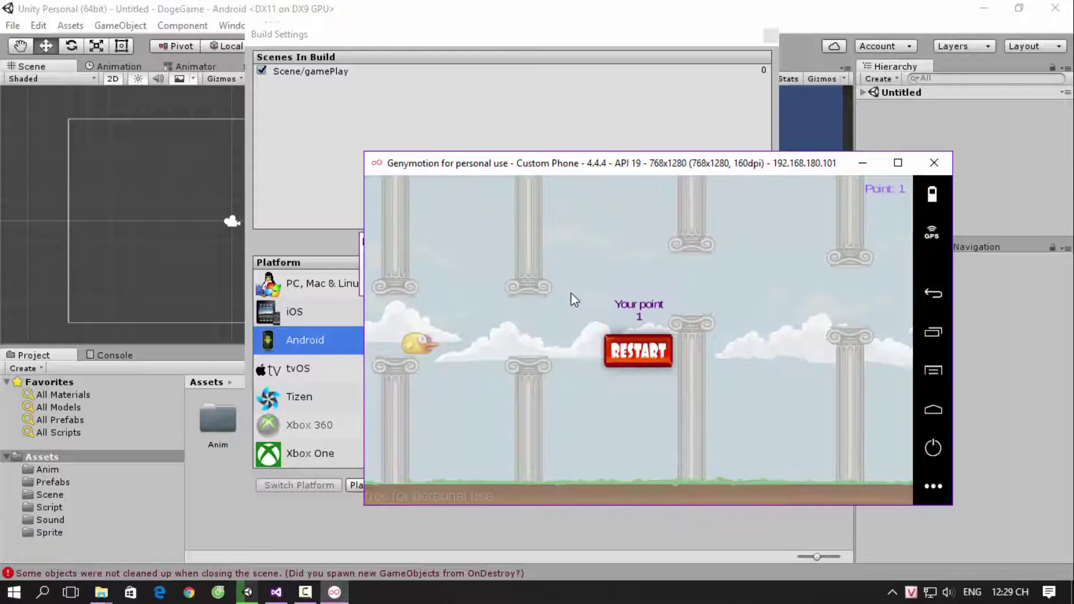
pyautogui.click(669, 336)
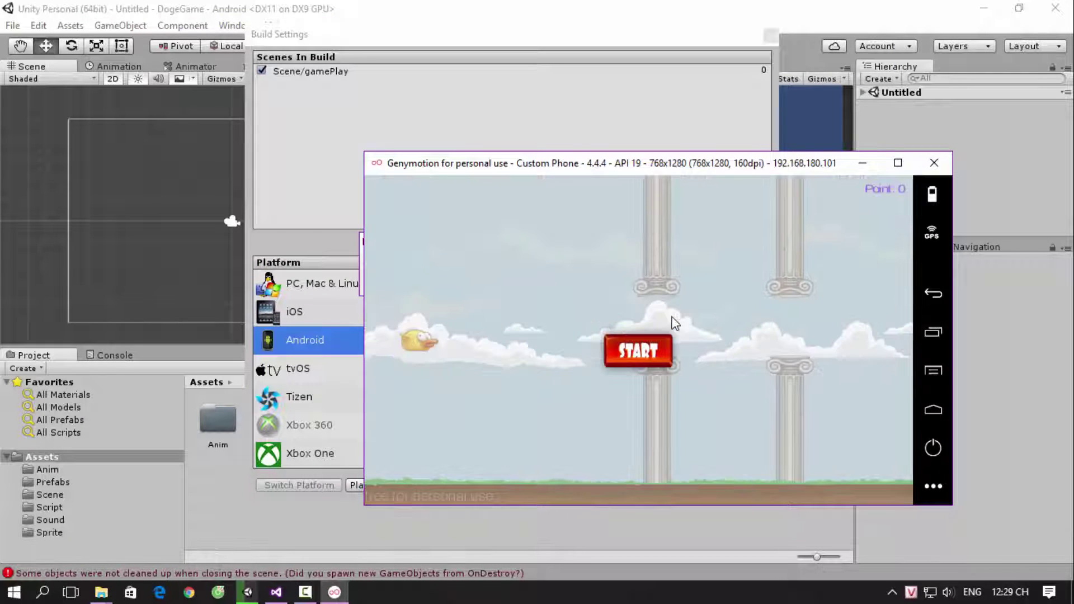
pyautogui.click(645, 345)
pyautogui.click(646, 304)
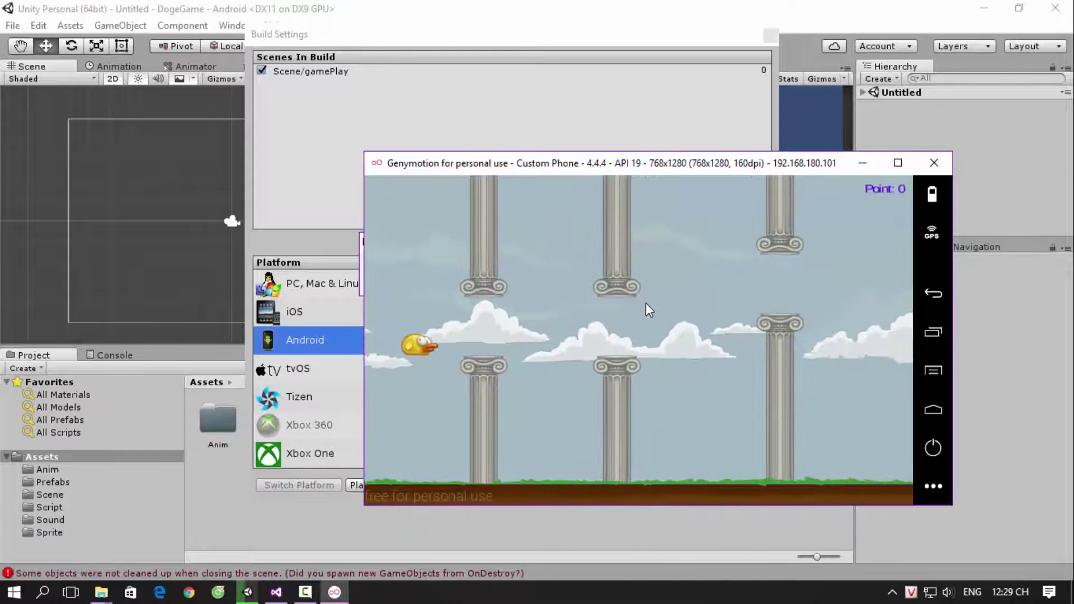
pyautogui.click(646, 303)
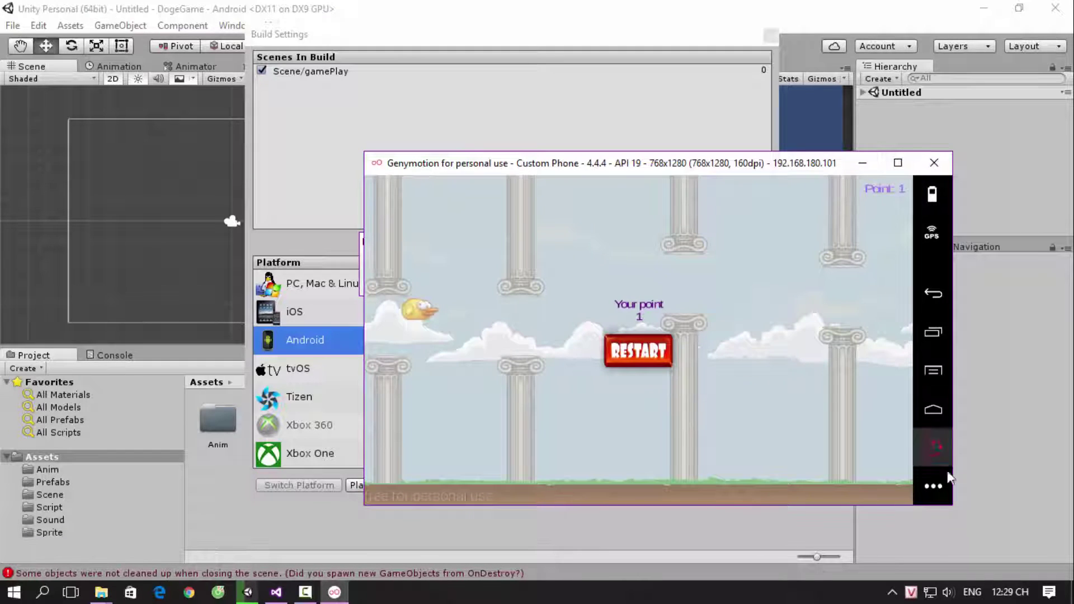
pyautogui.click(940, 407)
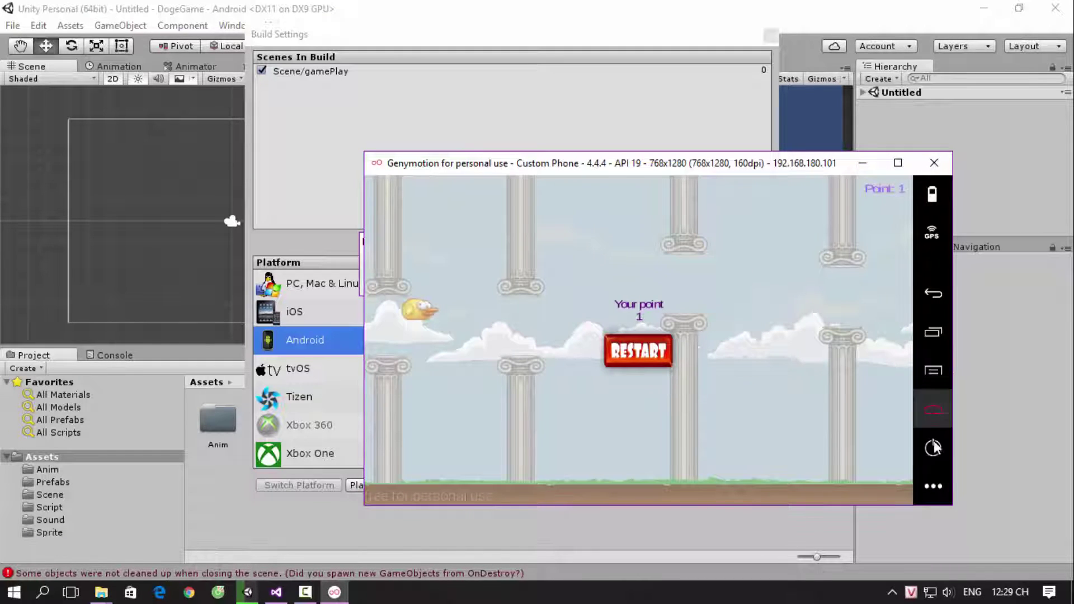
pyautogui.click(932, 487)
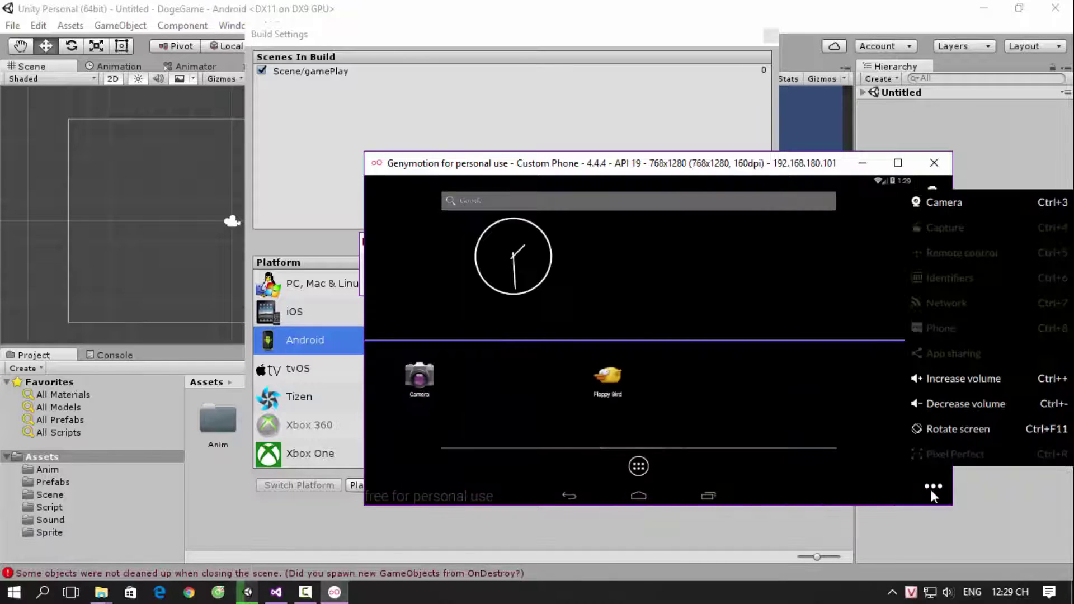
# Step: Rotate the emulator back to portrait, go through Recent Apps to Home, then minimize Genymotion
pyautogui.click(945, 429)
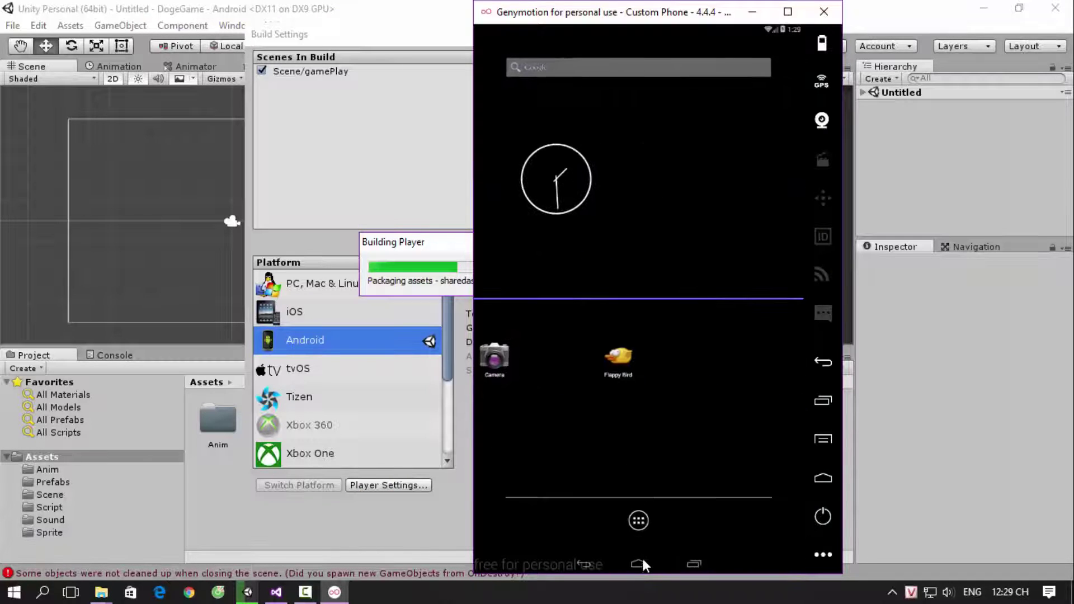
pyautogui.click(684, 562)
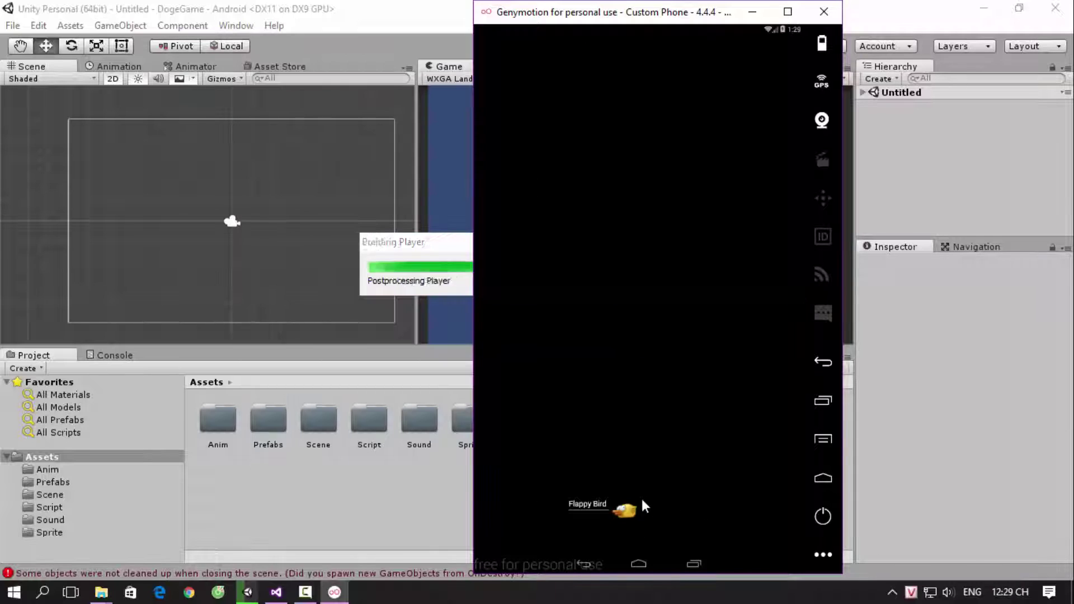
pyautogui.click(641, 444)
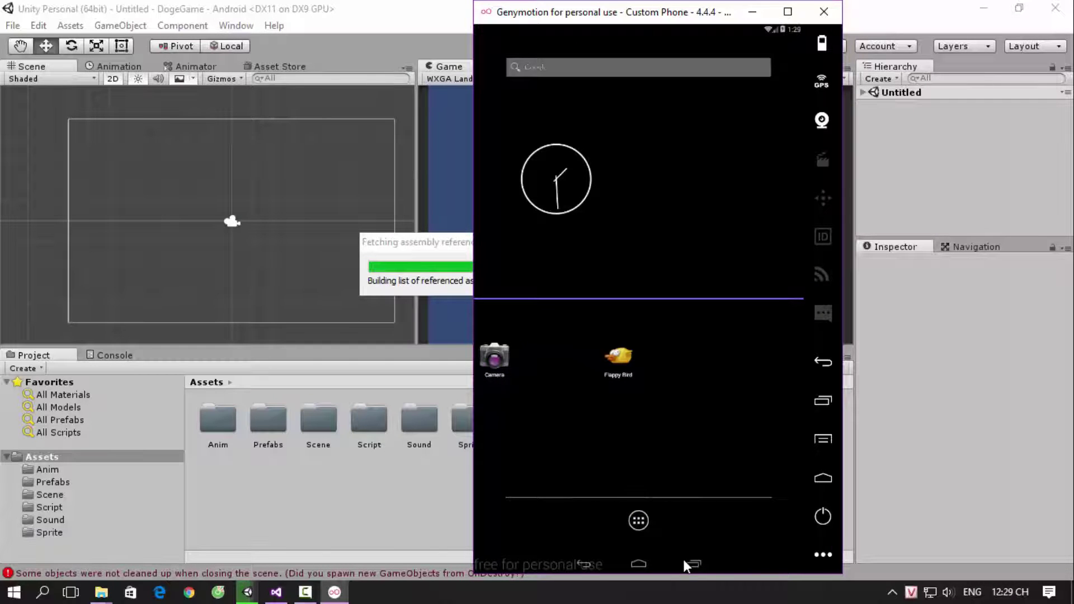
pyautogui.click(684, 560)
pyautogui.click(659, 449)
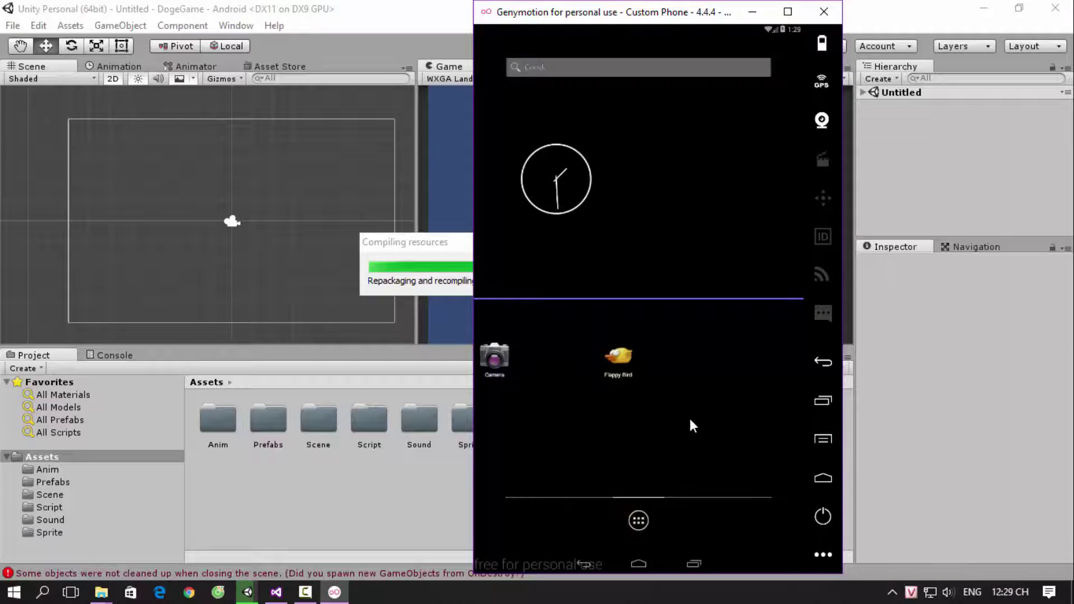
pyautogui.click(753, 12)
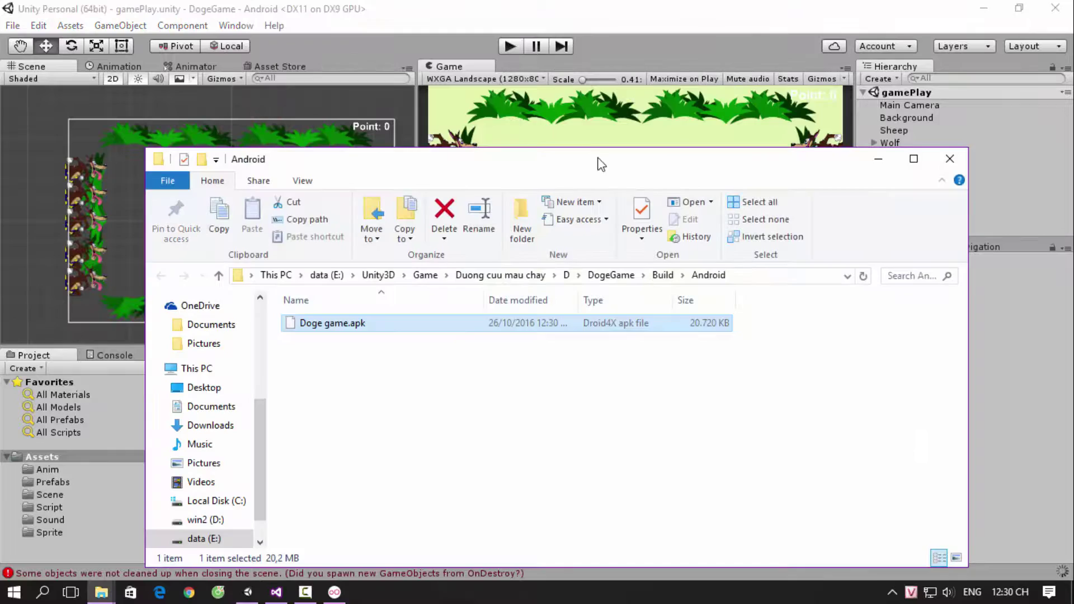
# Step: Drop Doge game.apk onto the emulator to install it, close File Explorer, and bring up Build Settings
pyautogui.moveTo(598, 161)
pyautogui.mouseDown()
pyautogui.moveTo(591, 94)
pyautogui.moveTo(600, 133)
pyautogui.moveTo(529, 109)
pyautogui.mouseUp()
pyautogui.moveTo(294, 274)
pyautogui.mouseDown()
pyautogui.moveTo(340, 598)
pyautogui.moveTo(652, 378)
pyautogui.mouseUp()
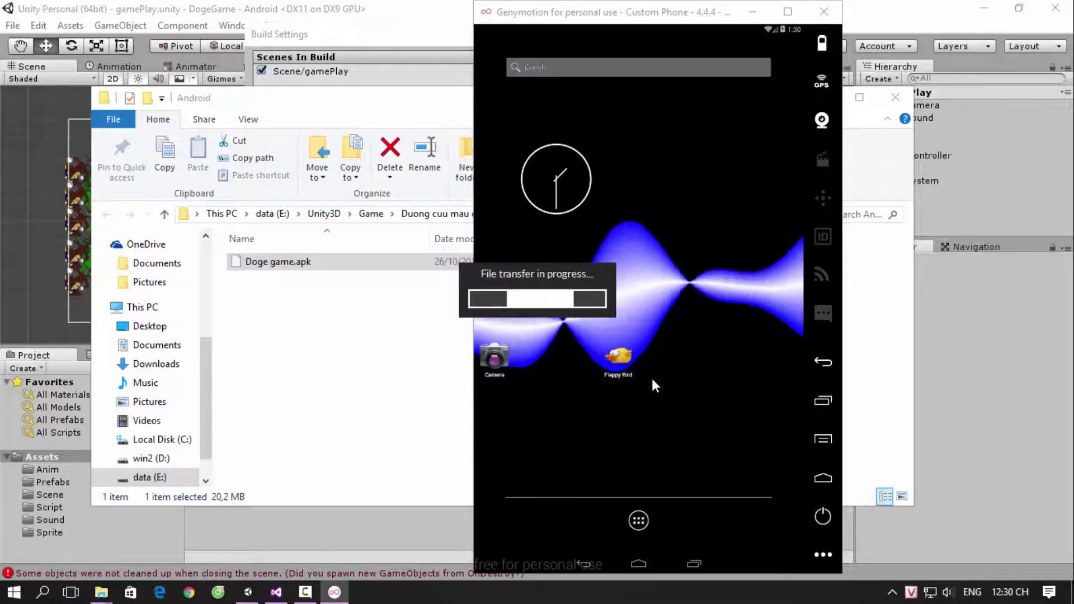
pyautogui.click(896, 97)
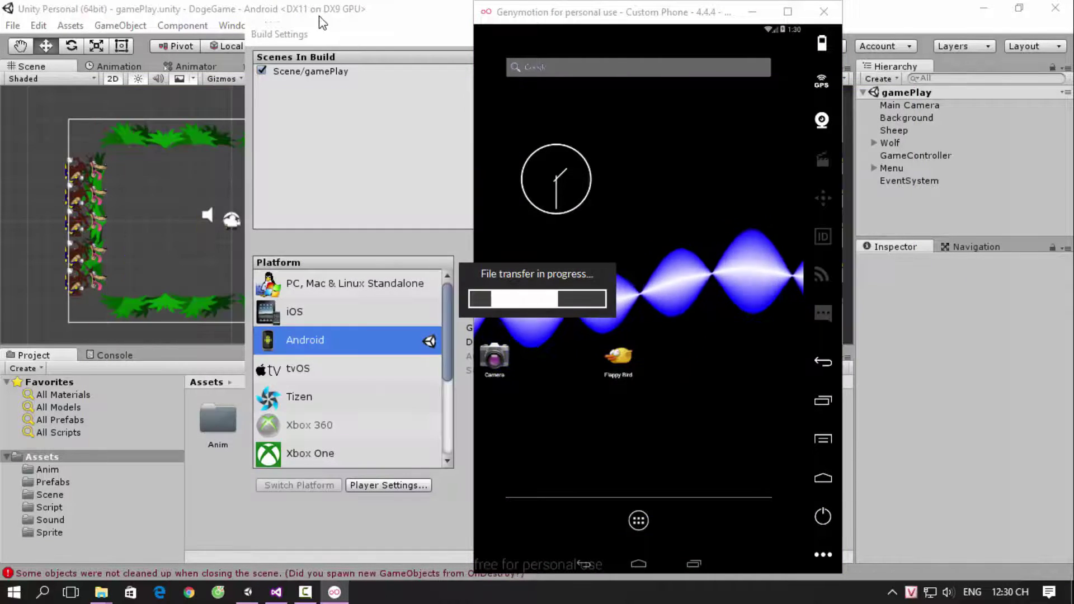
pyautogui.click(338, 47)
# Step: Close Build Settings, hide Unity and the Build folder, rotate the emulator to landscape, dismiss the full-screen notice
pyautogui.click(770, 35)
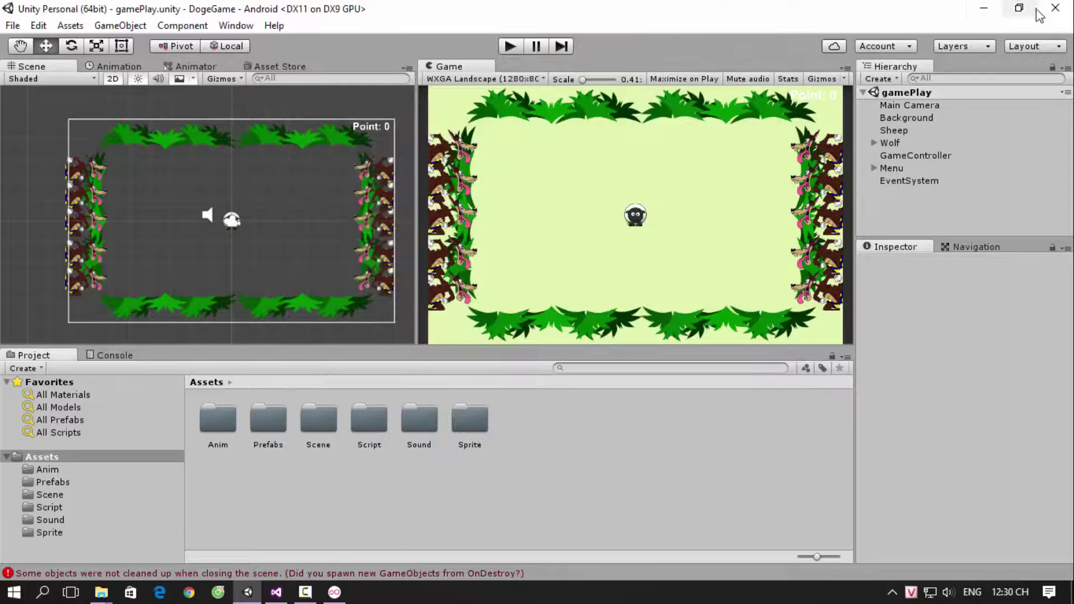
pyautogui.click(984, 8)
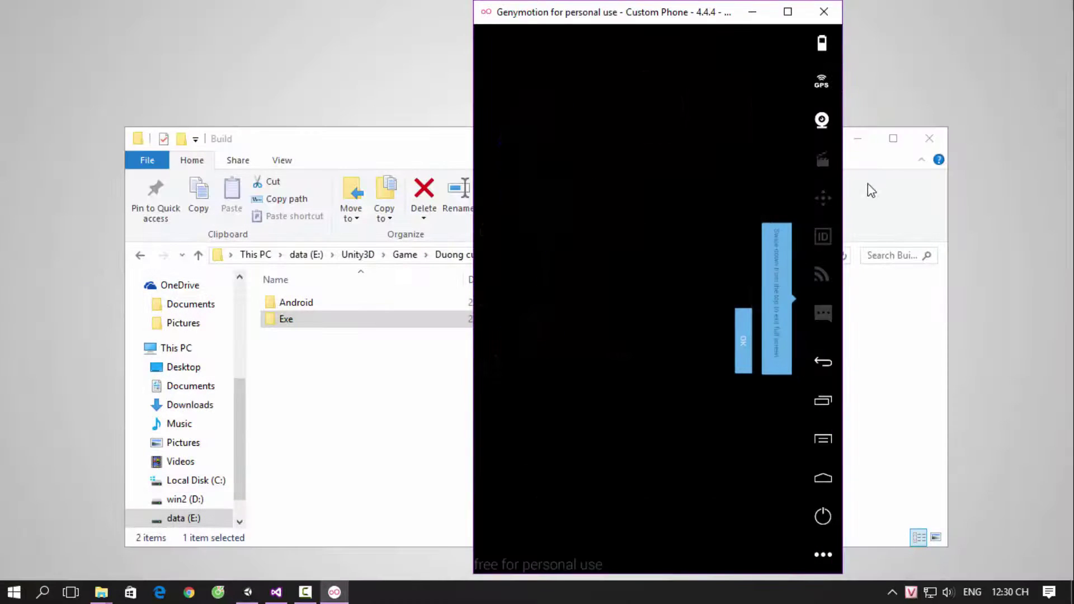
pyautogui.click(863, 148)
pyautogui.click(860, 139)
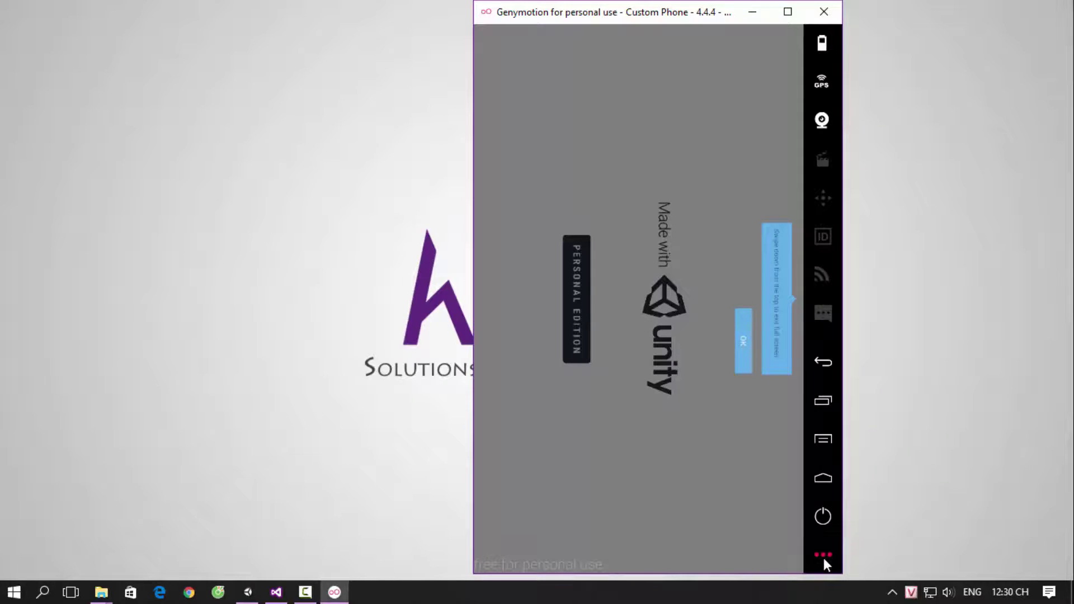
pyautogui.click(823, 559)
pyautogui.click(857, 496)
pyautogui.moveTo(642, 122); pyautogui.dragTo(505, 126)
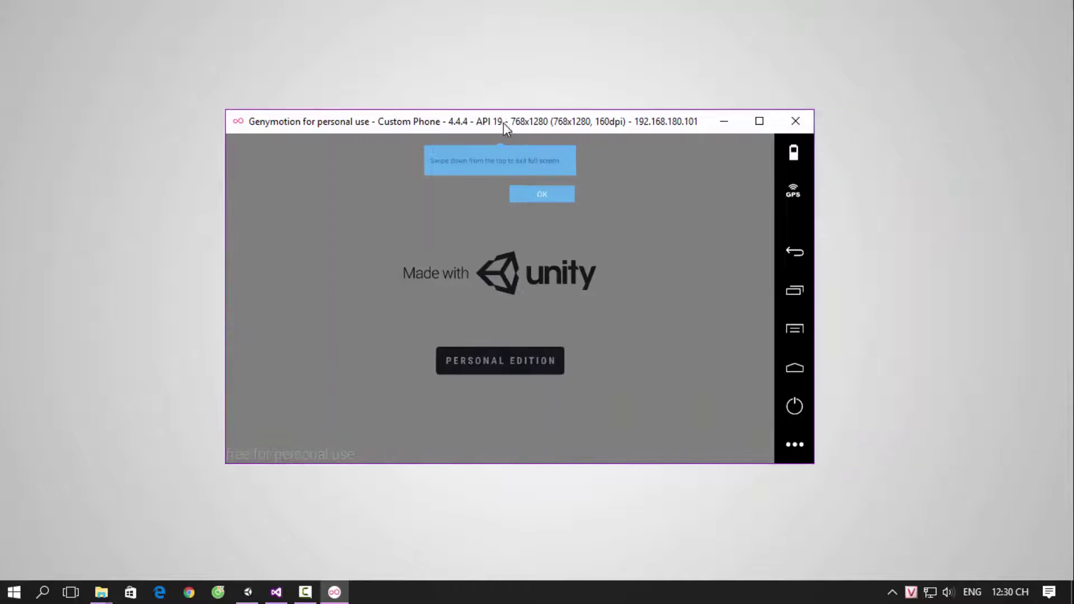
pyautogui.click(535, 193)
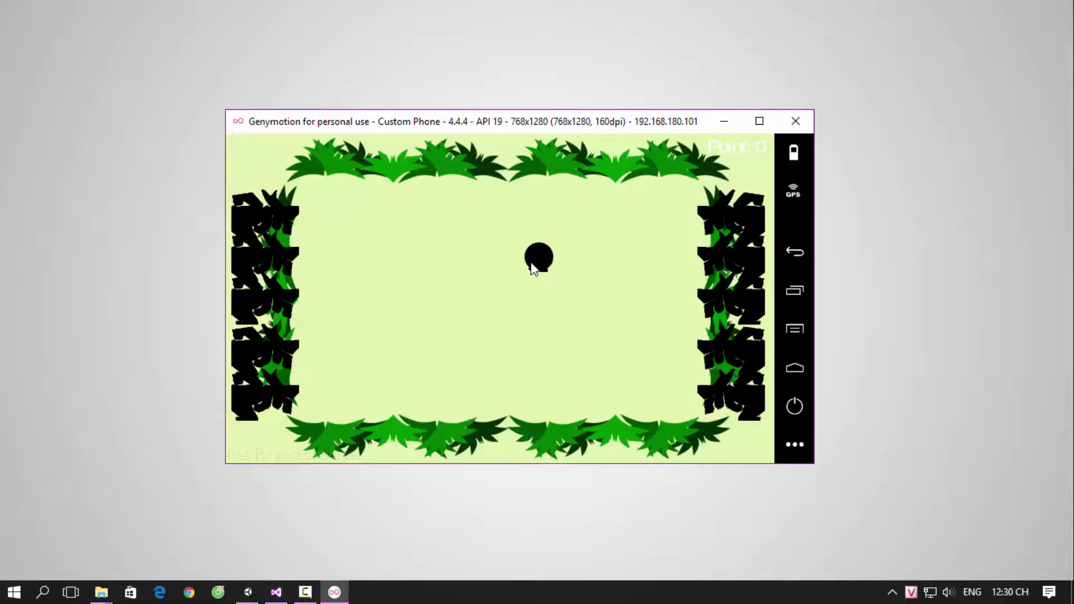
# Step: Steer the Doge ball past bombs, restart once, and reach a score of 28
pyautogui.moveTo(539, 255); pyautogui.dragTo(354, 342)
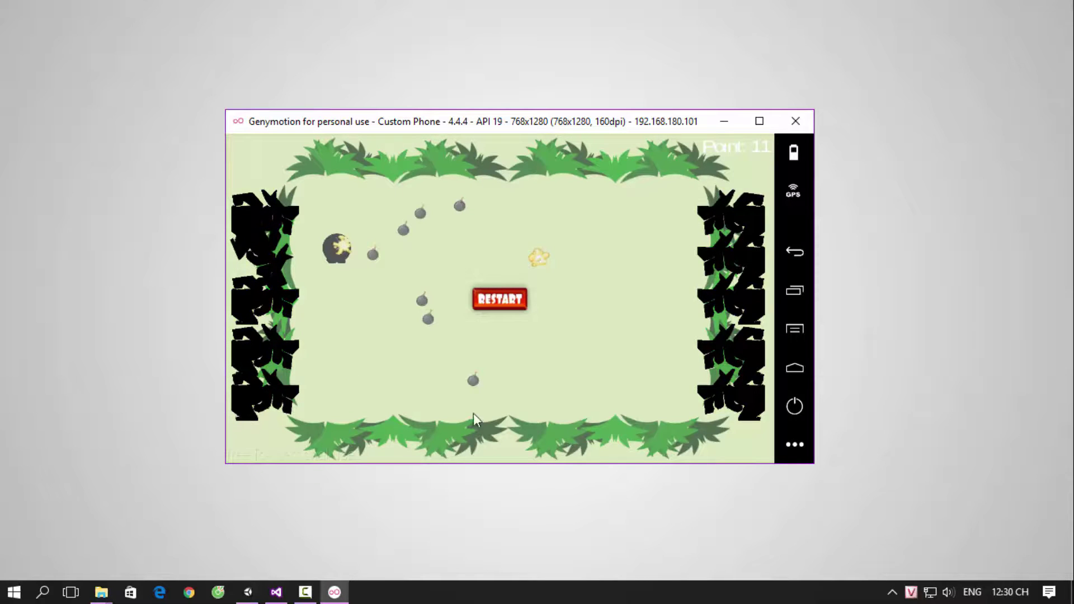
pyautogui.click(518, 300)
pyautogui.moveTo(494, 287)
pyautogui.mouseDown()
pyautogui.moveTo(460, 239)
pyautogui.moveTo(471, 361)
pyautogui.moveTo(413, 310)
pyautogui.mouseUp()
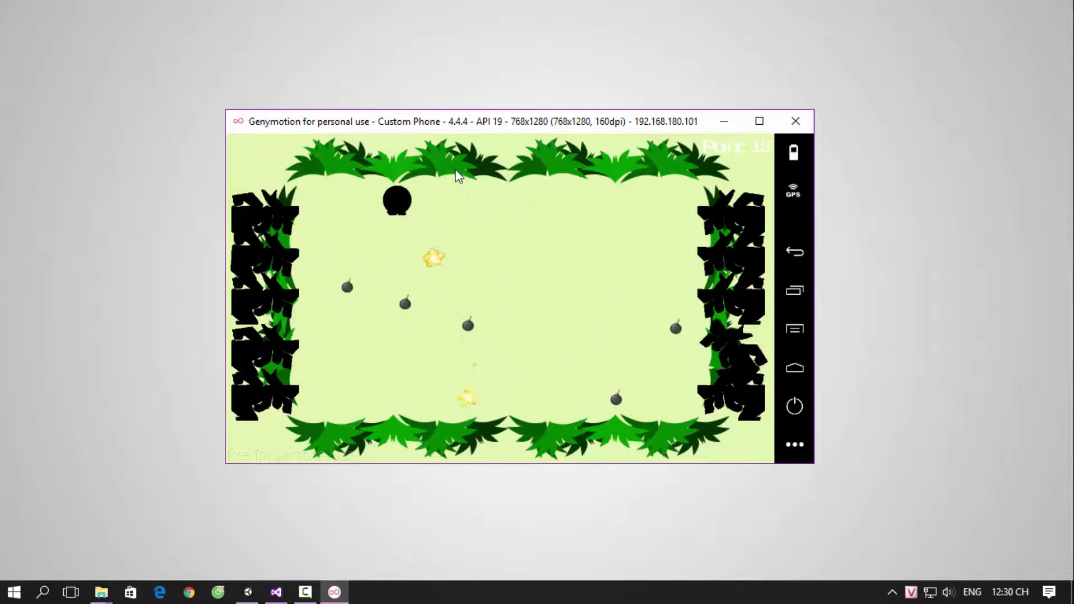
pyautogui.moveTo(414, 312)
pyautogui.mouseDown()
pyautogui.moveTo(615, 307)
pyautogui.moveTo(481, 227)
pyautogui.moveTo(481, 312)
pyautogui.mouseUp()
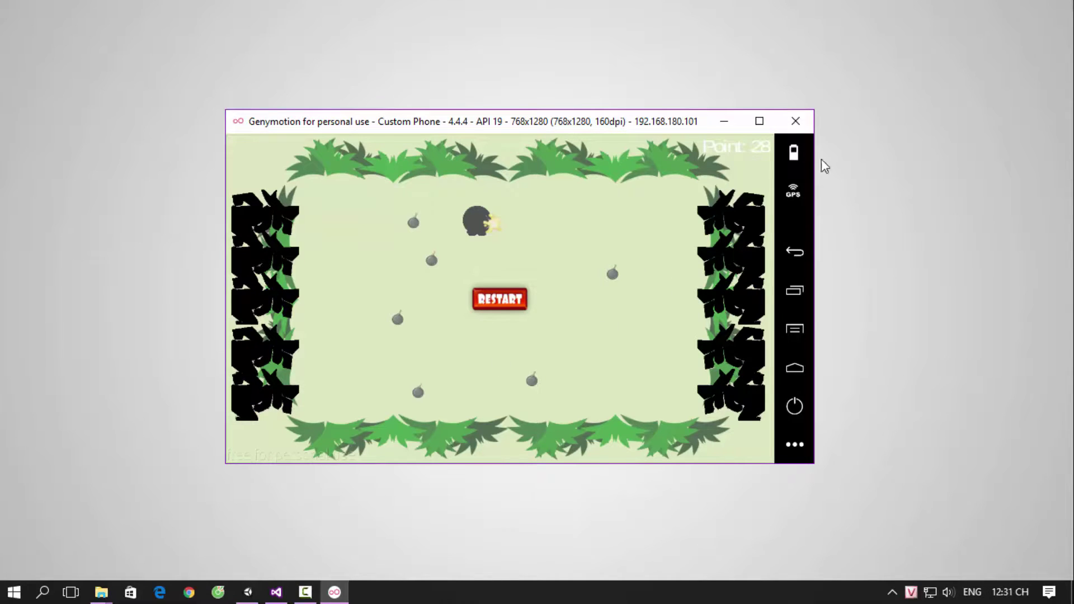
# Step: Close the Genymotion emulator and refresh the Windows desktop
pyautogui.click(797, 121)
pyautogui.rightClick(498, 211)
pyautogui.click(543, 262)
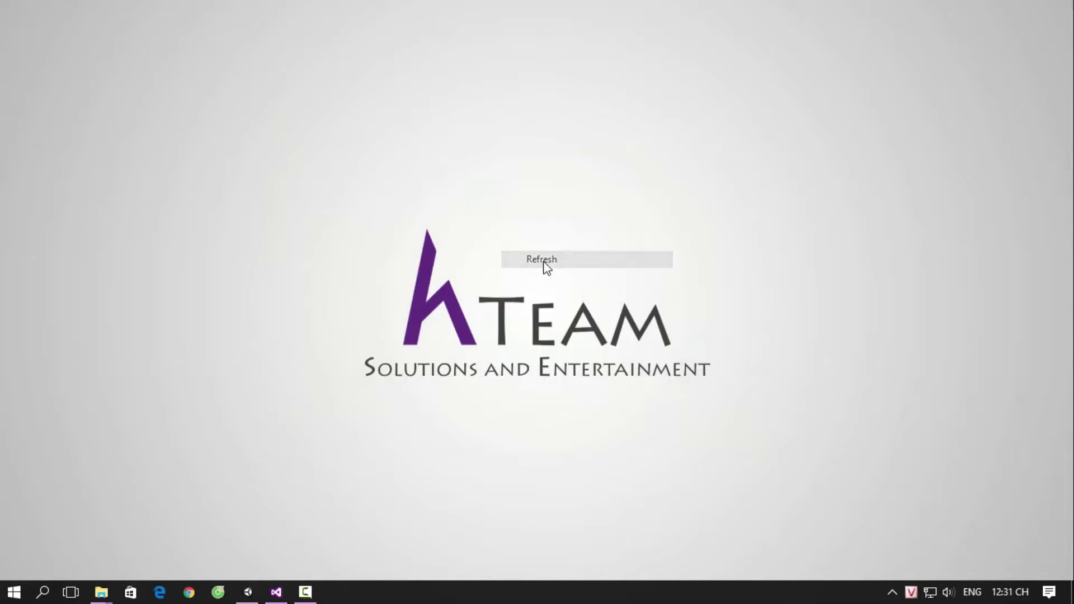